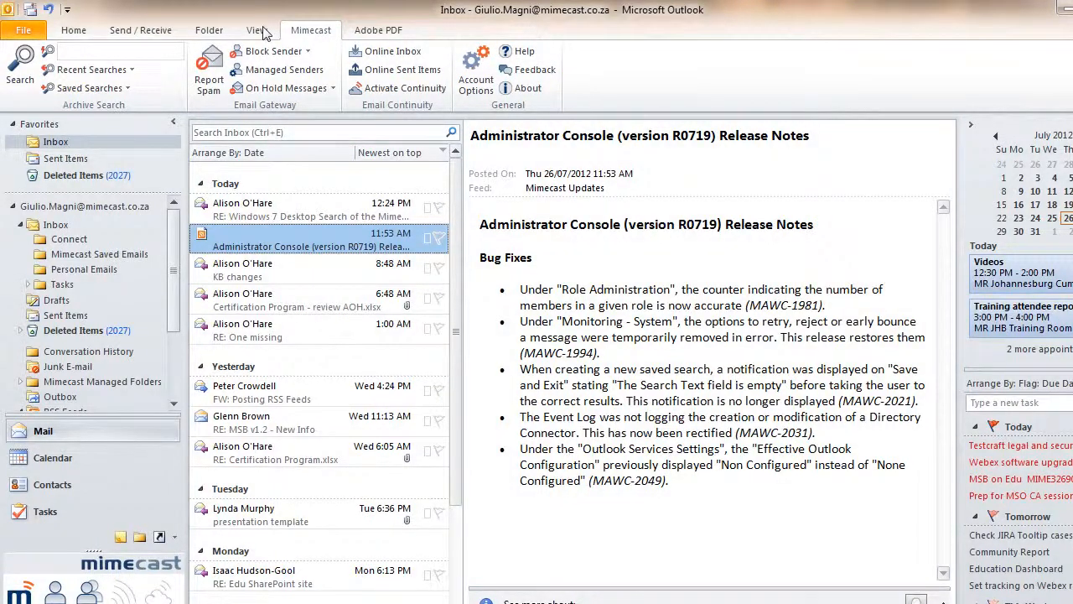
Review the Mimecast account options and the list of recent alerts, then close both dialogs.
click(75, 30)
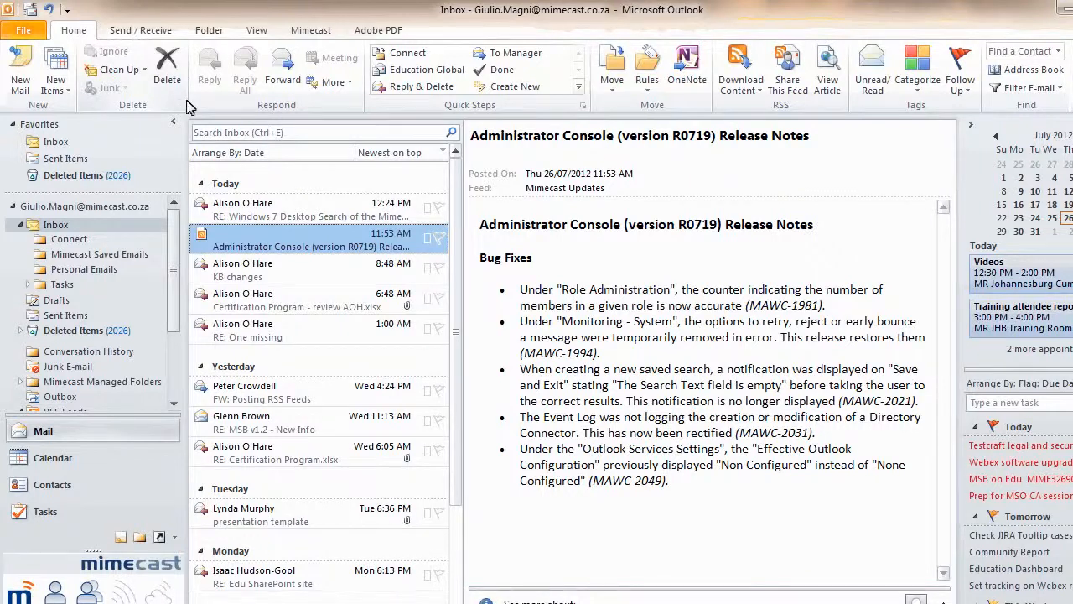
click(298, 31)
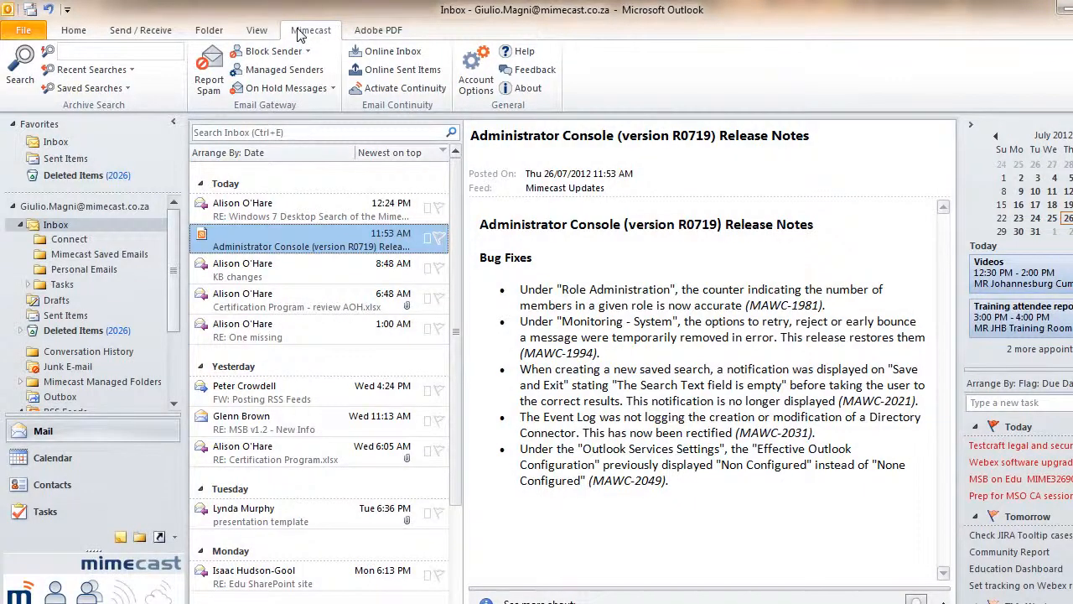
click(472, 77)
click(472, 79)
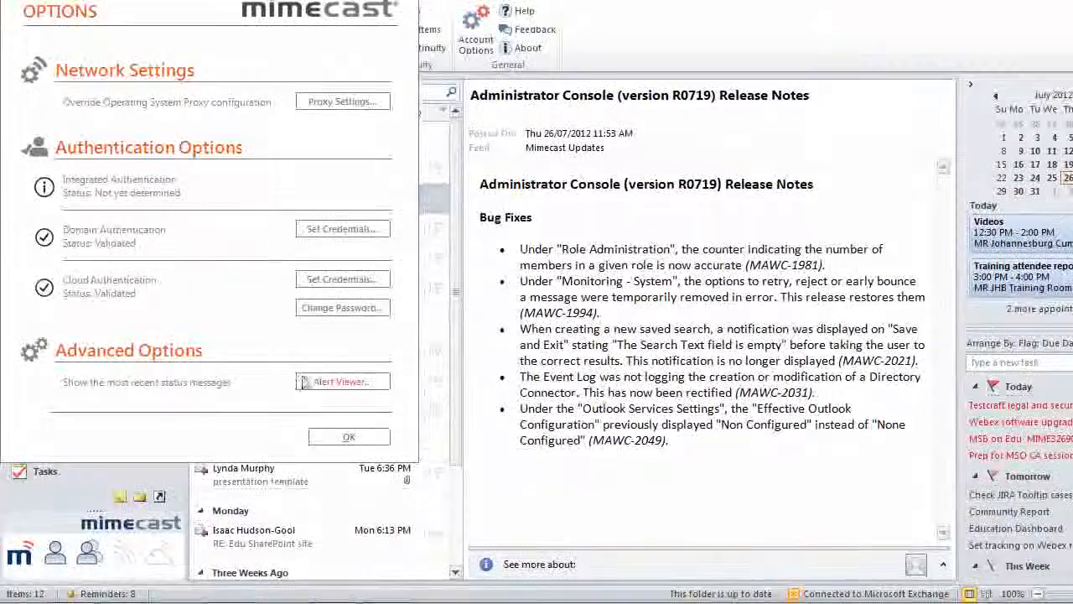
click(308, 384)
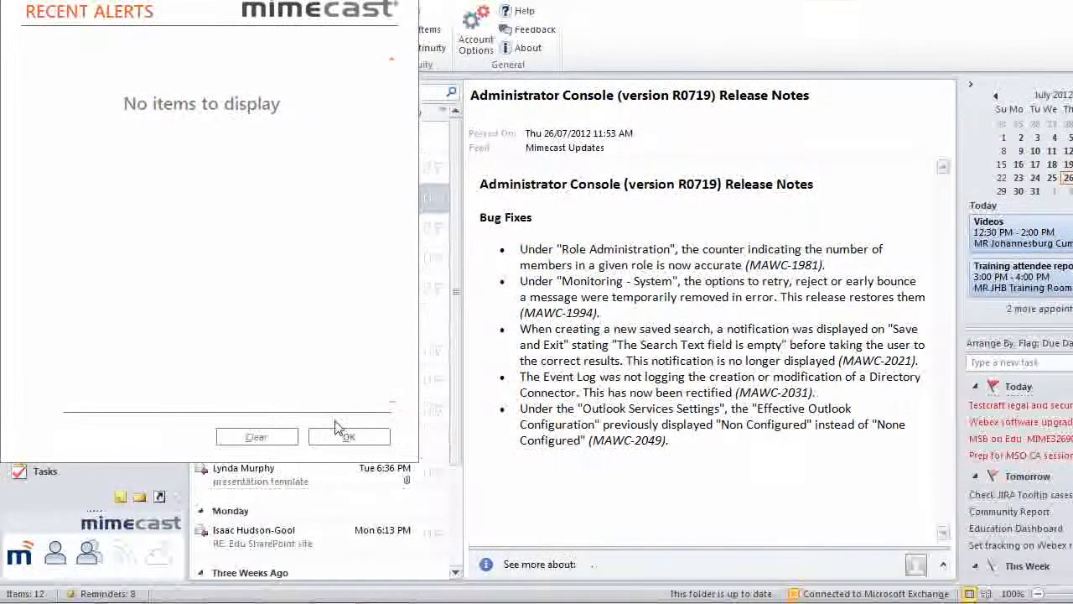
click(339, 476)
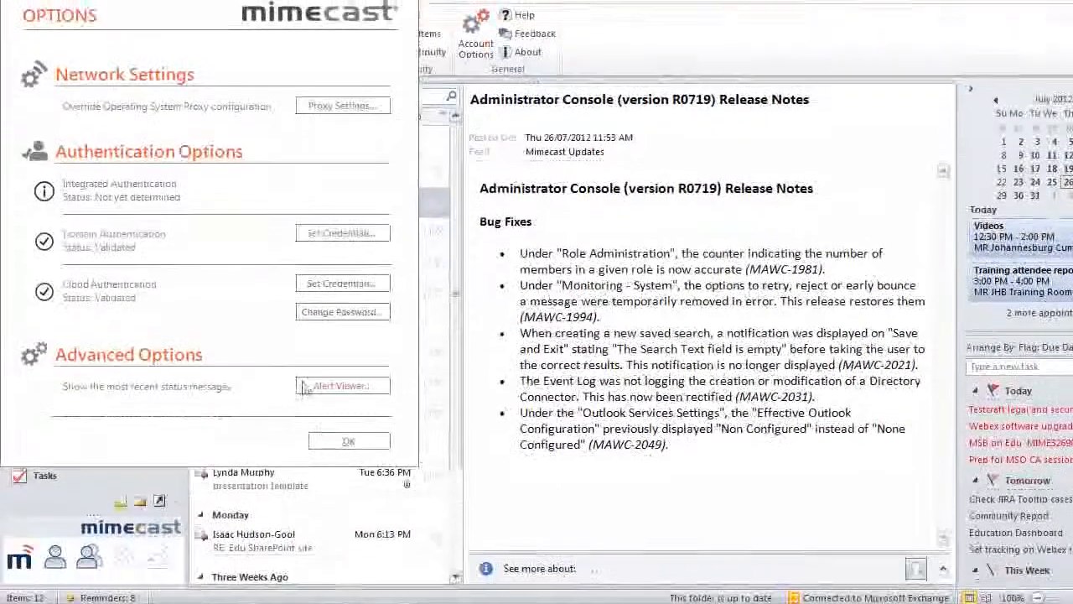
click(332, 440)
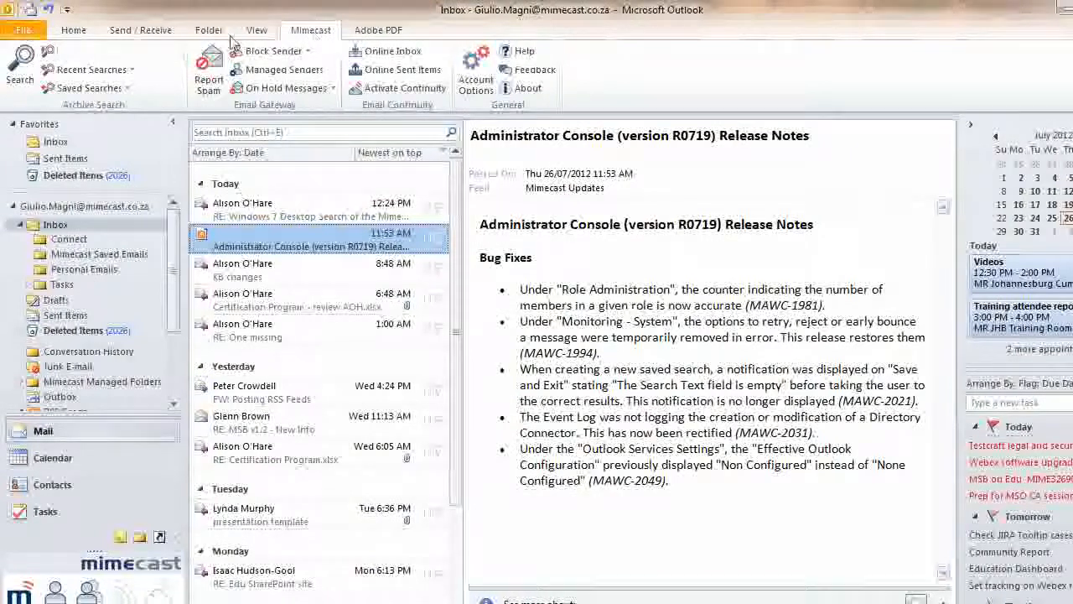
Check the version and update status of Mimecast Services for Outlook, then dismiss the information dialog.
click(73, 31)
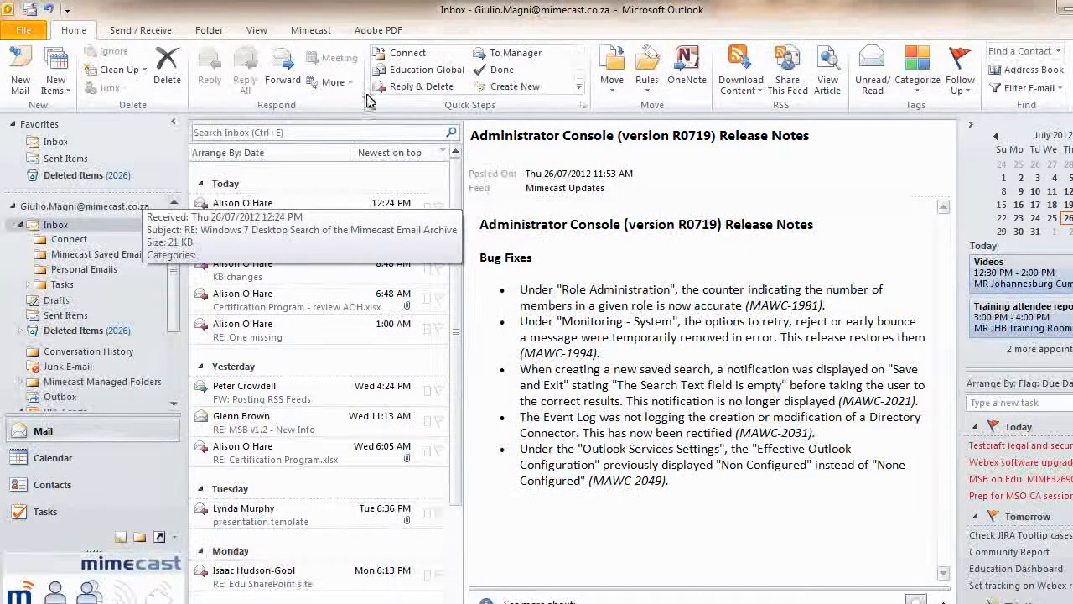
click(312, 31)
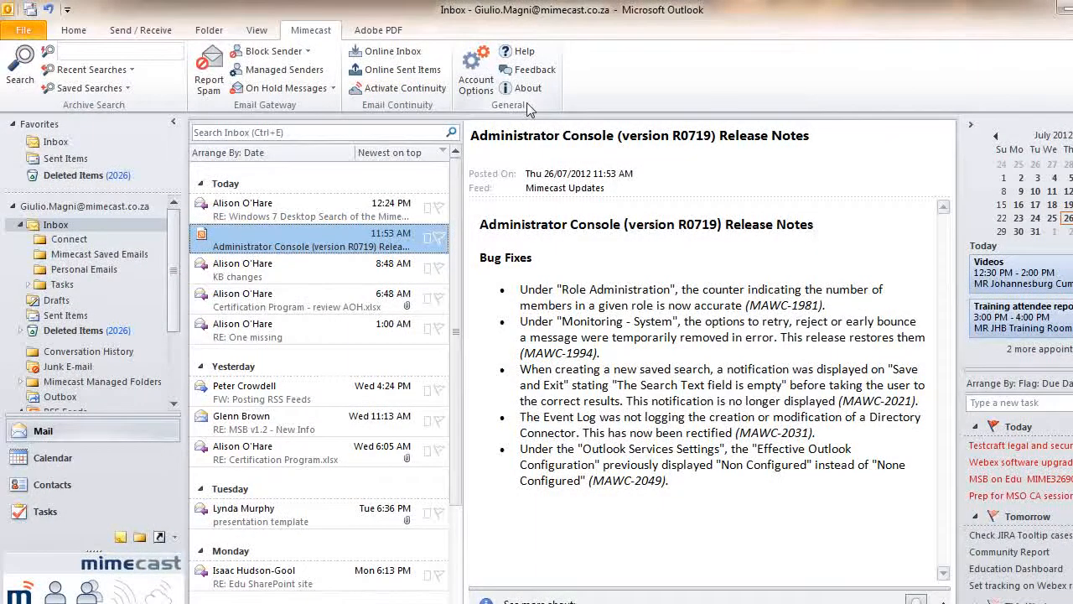
click(539, 90)
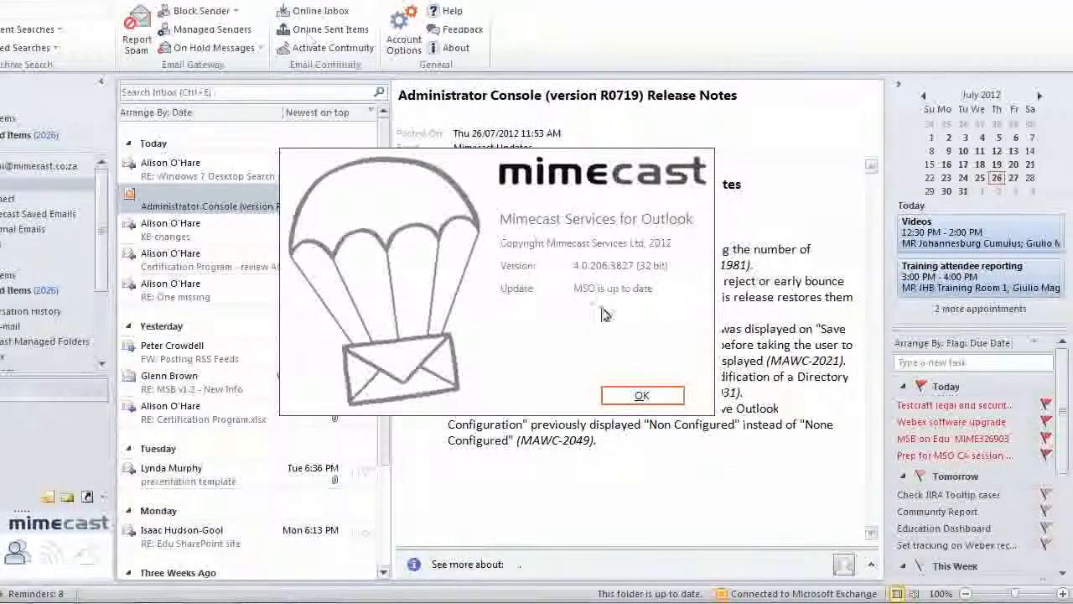
click(642, 395)
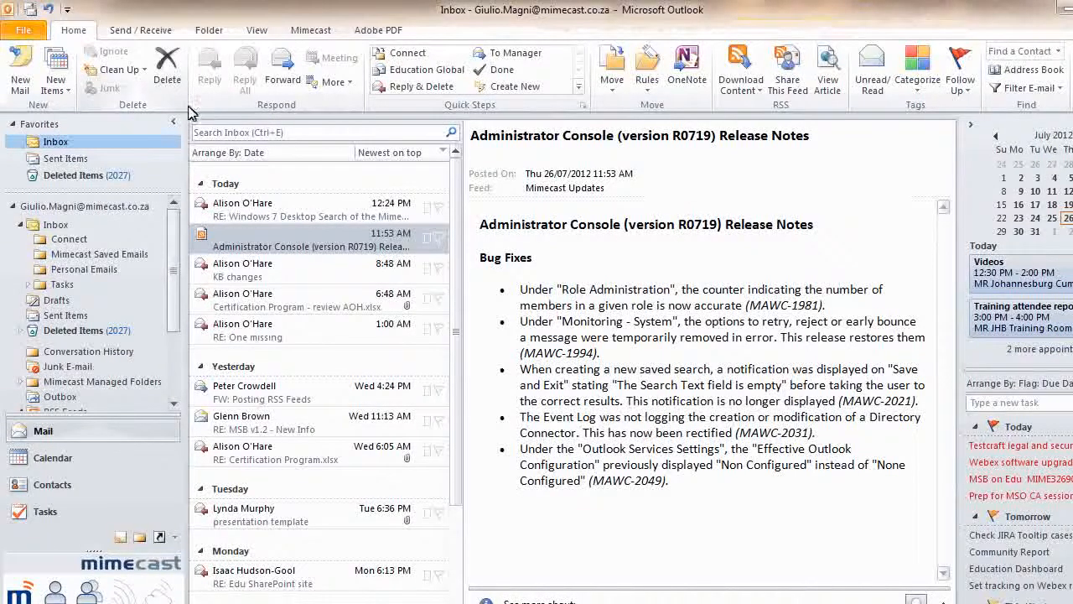
Look through the feedback types offered in the Mimecast feedback form, then cancel the form without submitting.
click(311, 30)
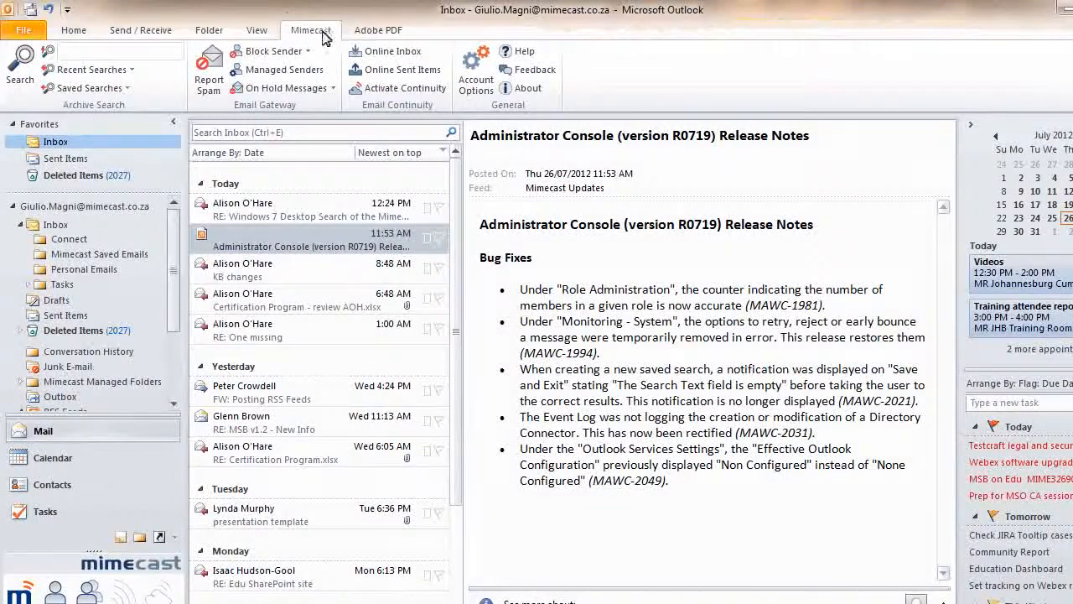
click(535, 71)
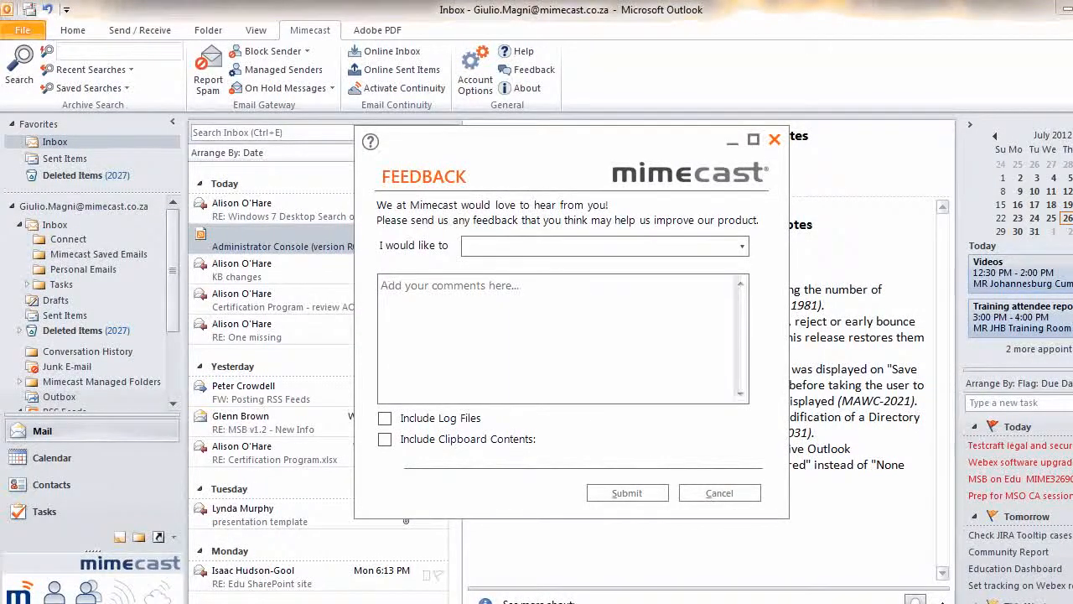
click(742, 246)
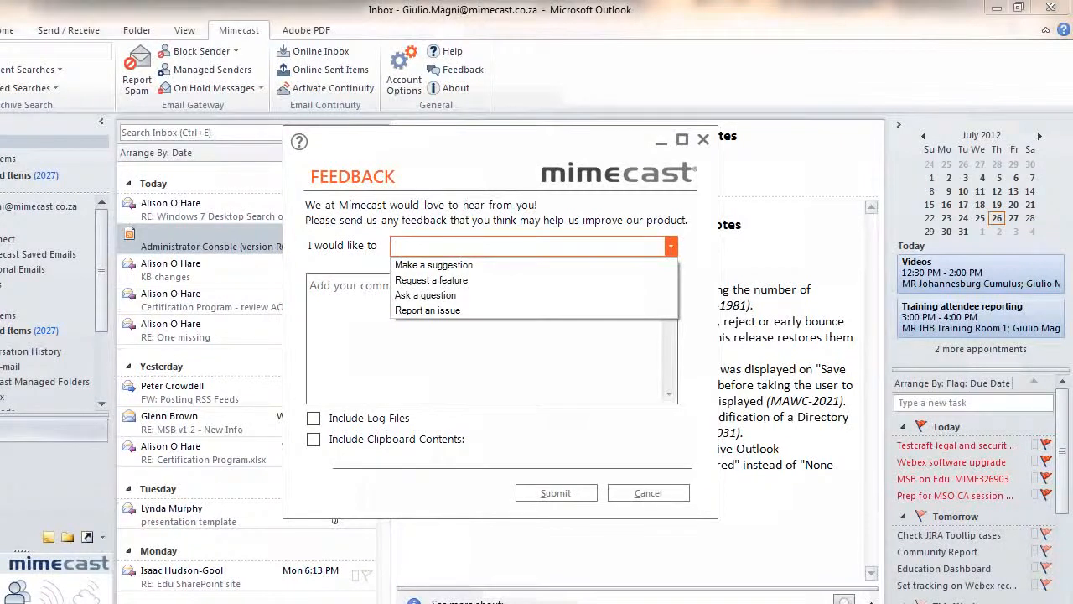
click(671, 246)
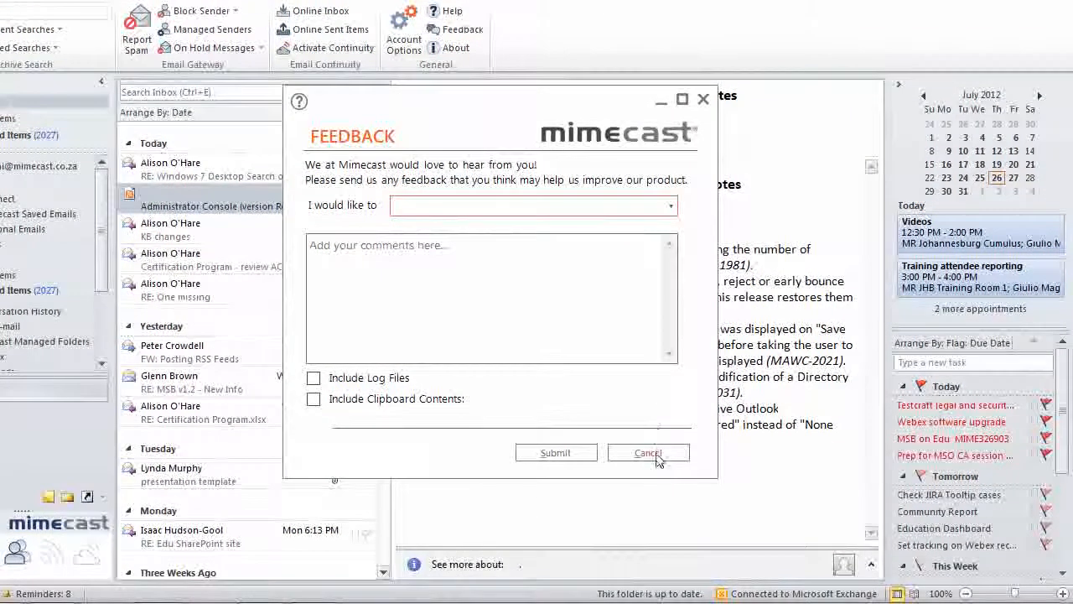
click(648, 453)
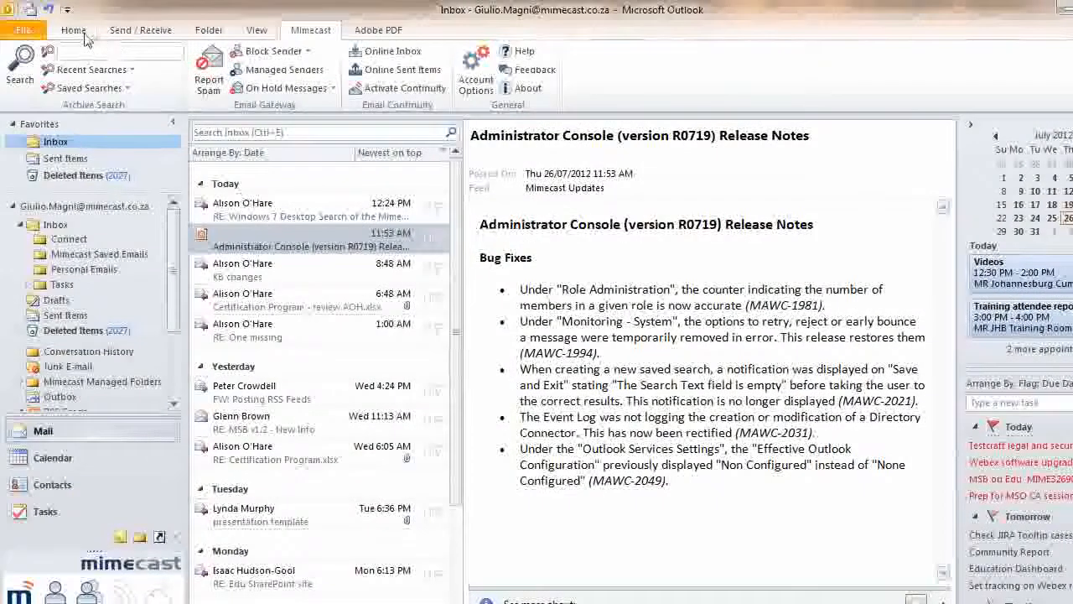
Review the recent searches and the saved searches listed for the Mimecast archive.
click(84, 36)
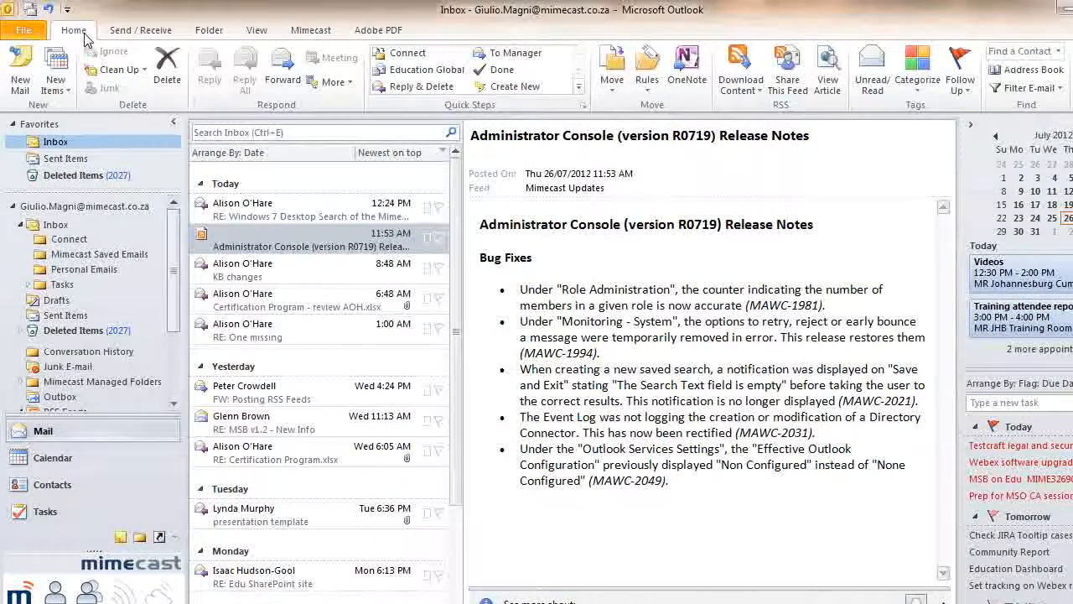
click(307, 34)
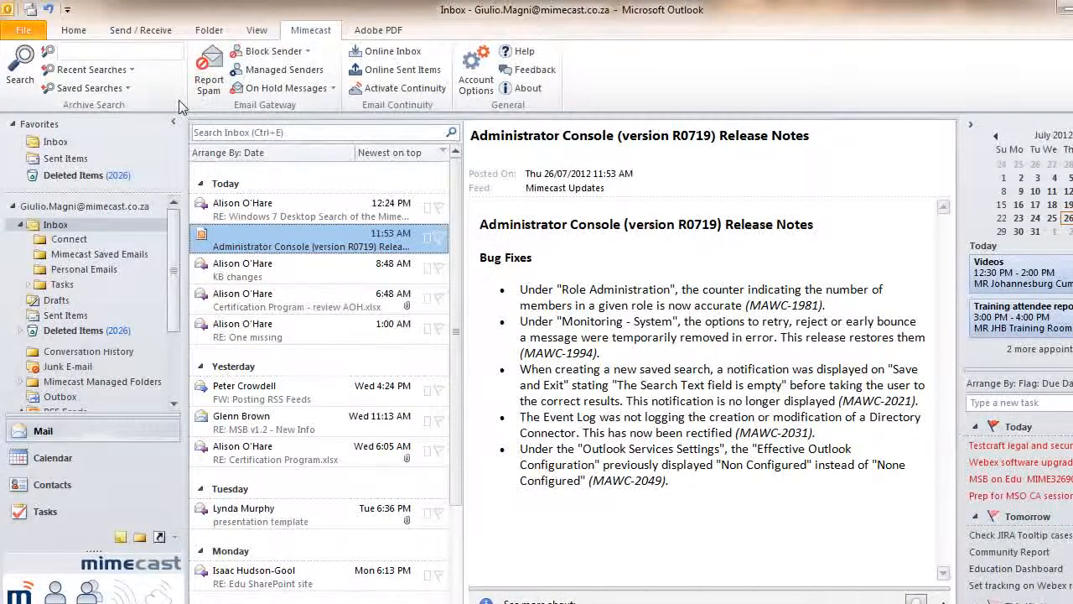
click(134, 71)
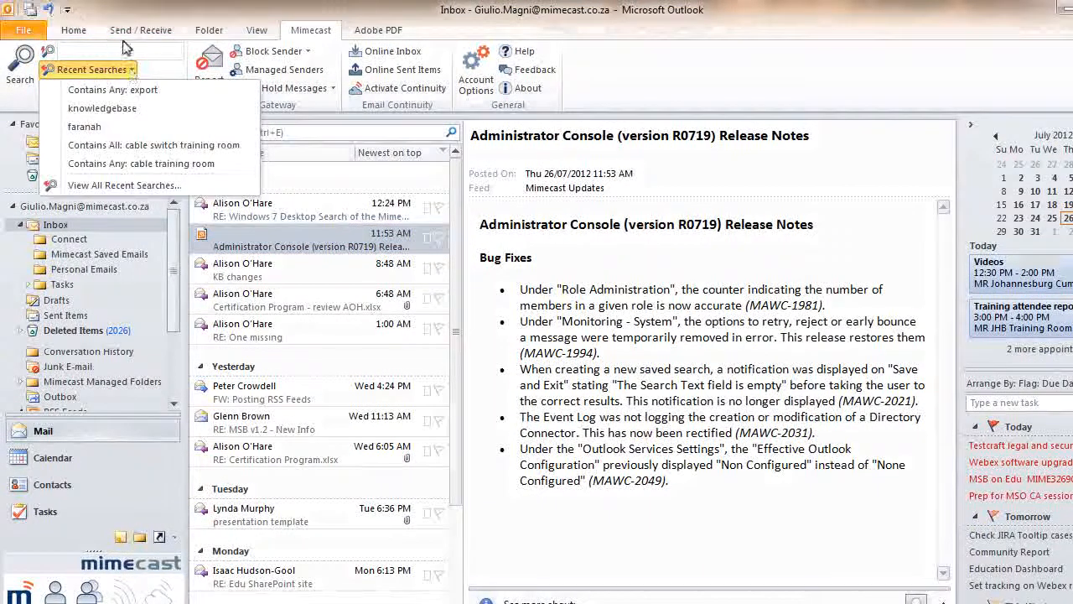
click(132, 69)
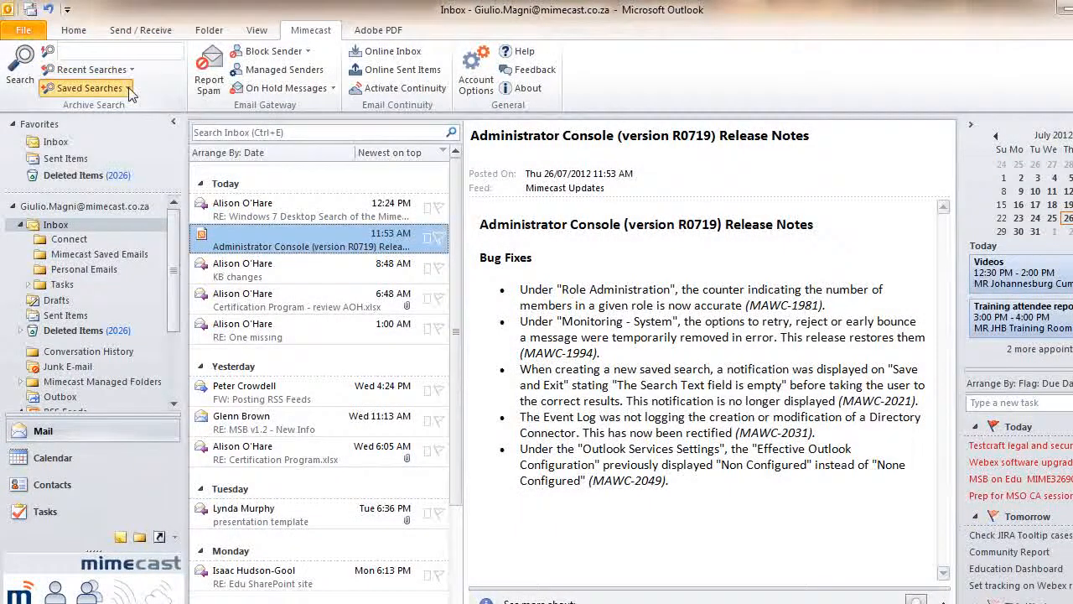
click(128, 89)
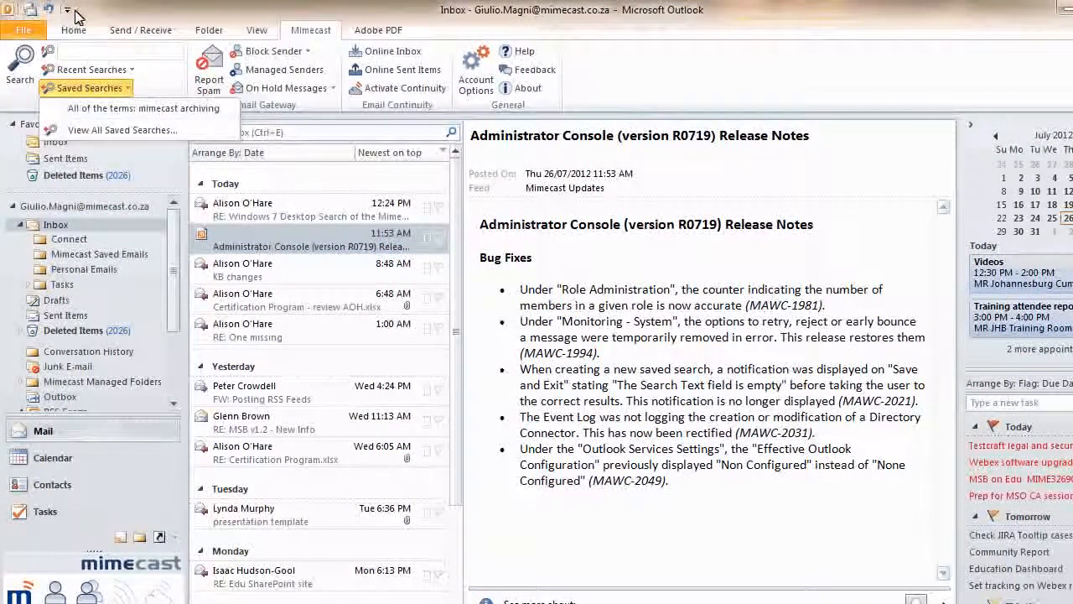
click(128, 88)
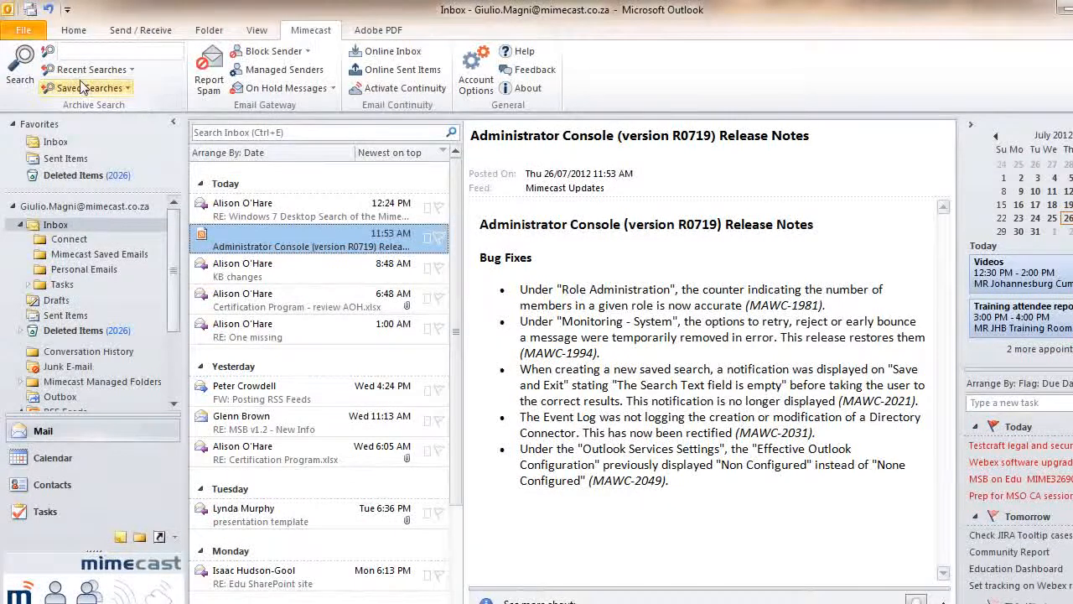
Open the archive search editor, look over the advanced search fields, and return to the basic search.
click(22, 67)
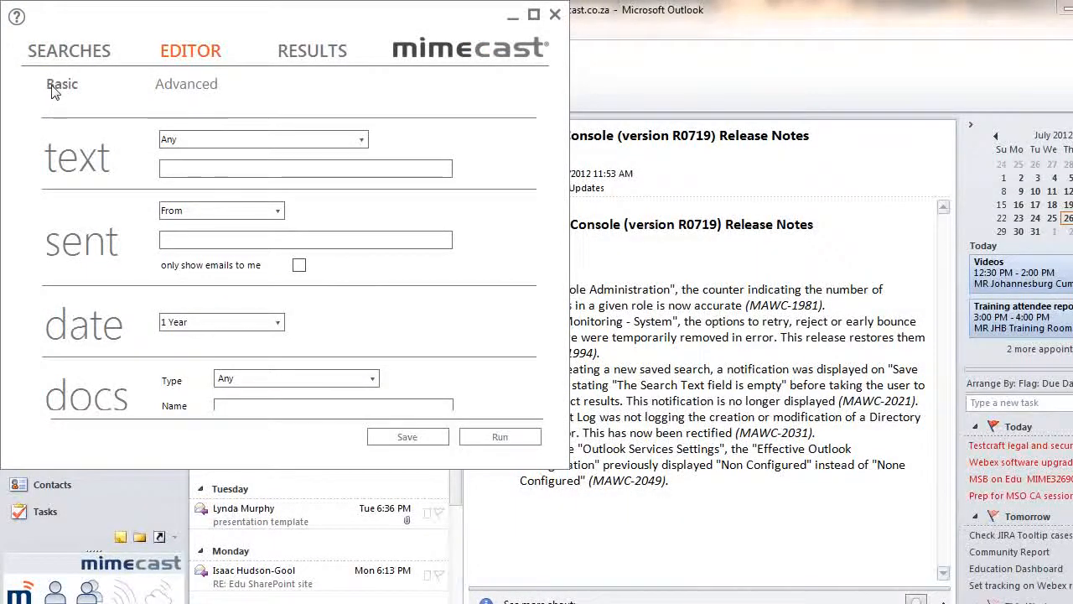
click(174, 86)
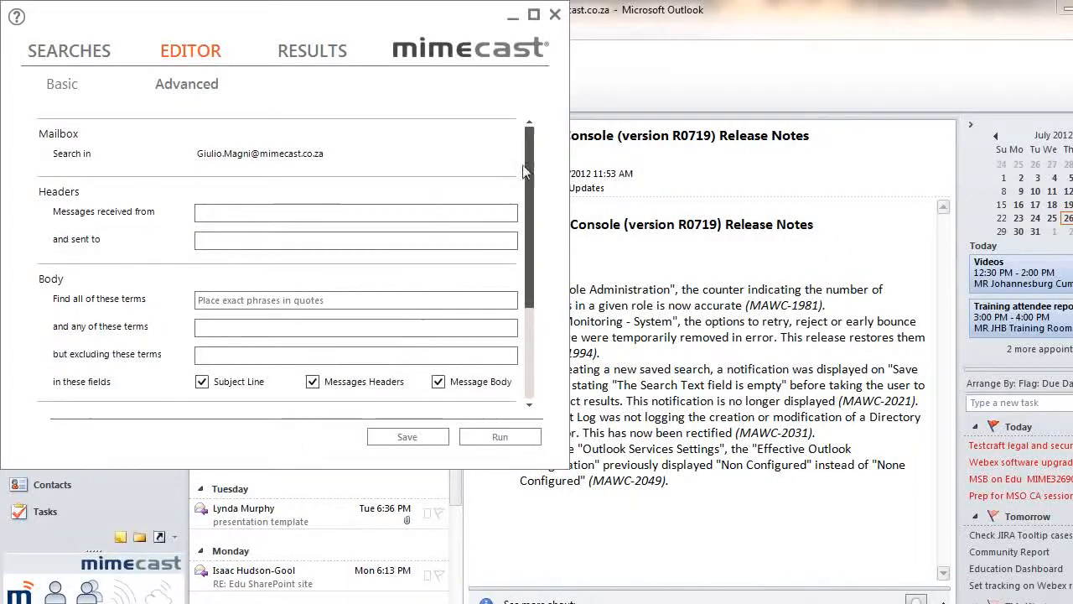
drag(532, 204, 533, 159)
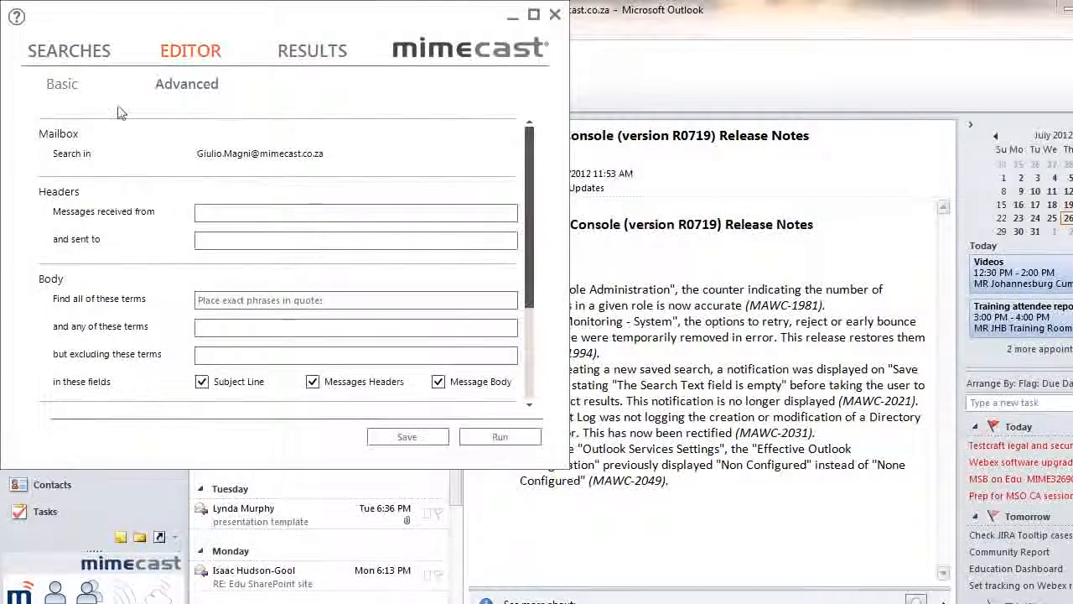
click(64, 85)
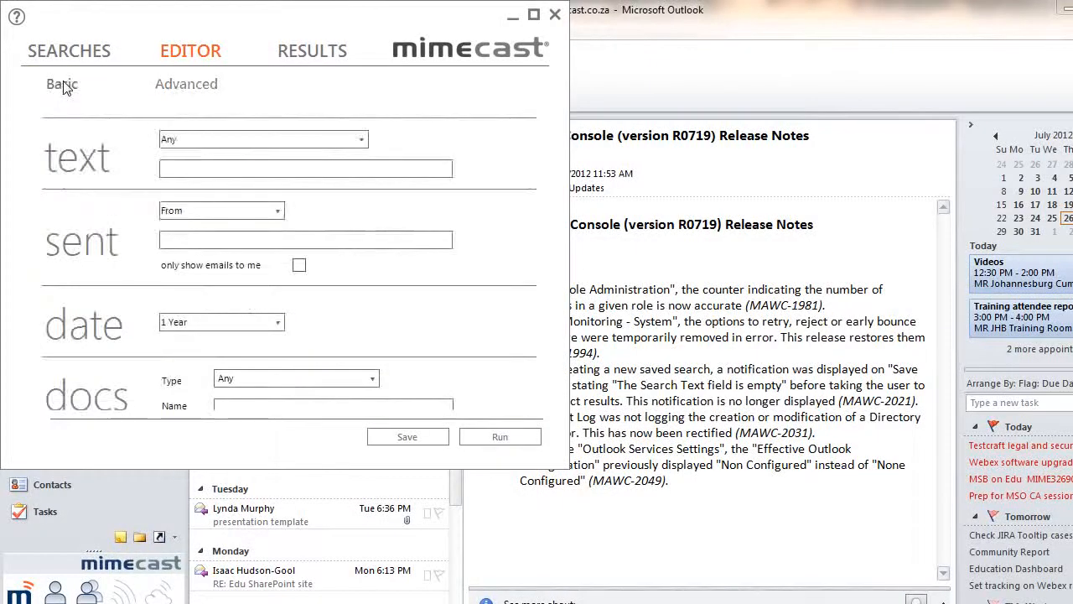
Run a basic archive search for the text "export" with the date range set to 6 Months.
click(186, 167)
text(export)
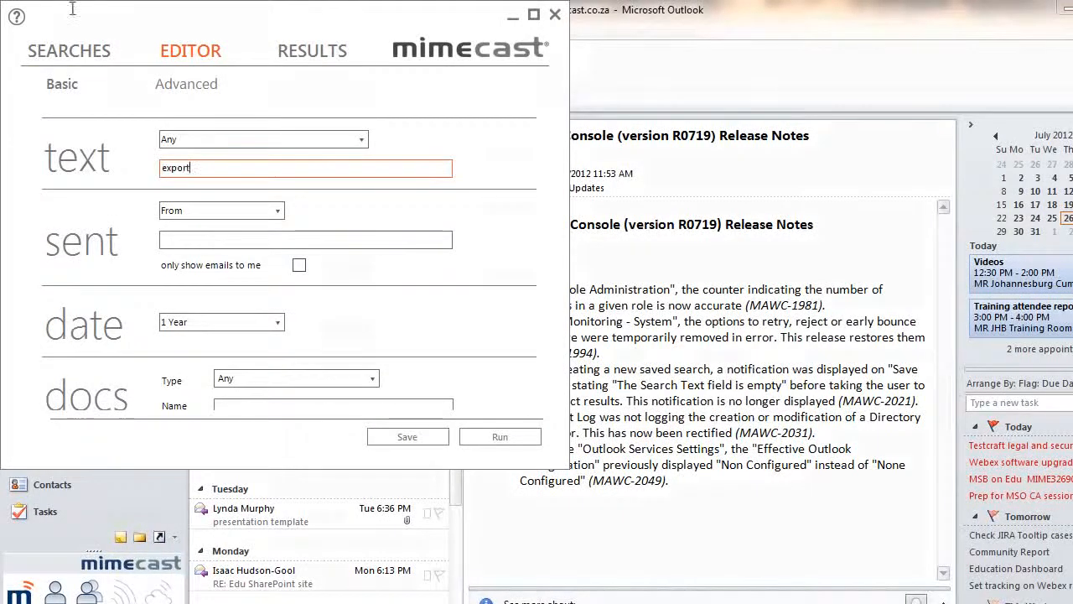
click(191, 326)
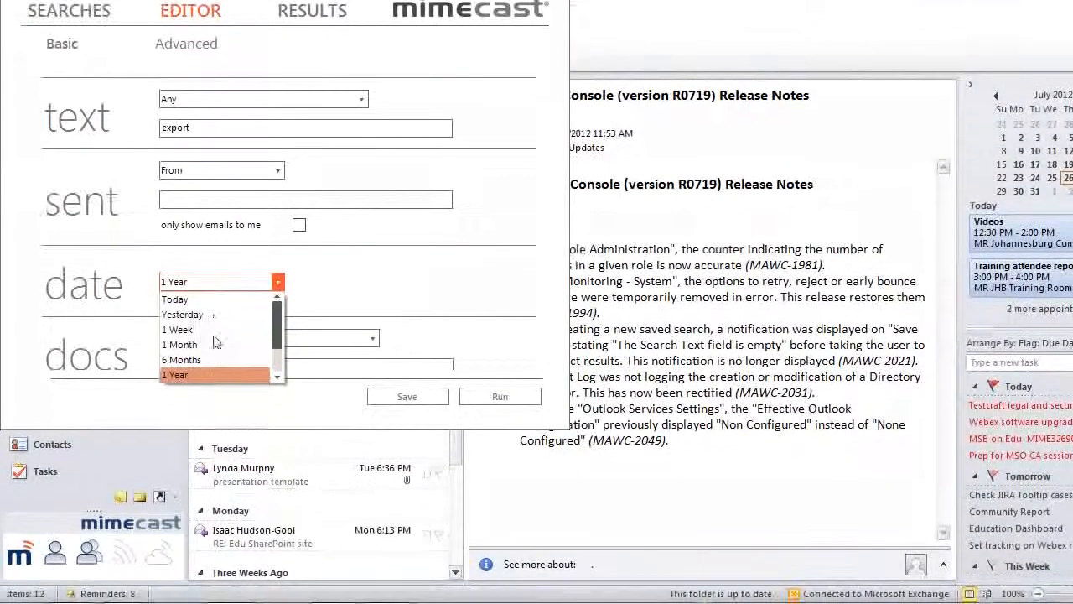
click(215, 358)
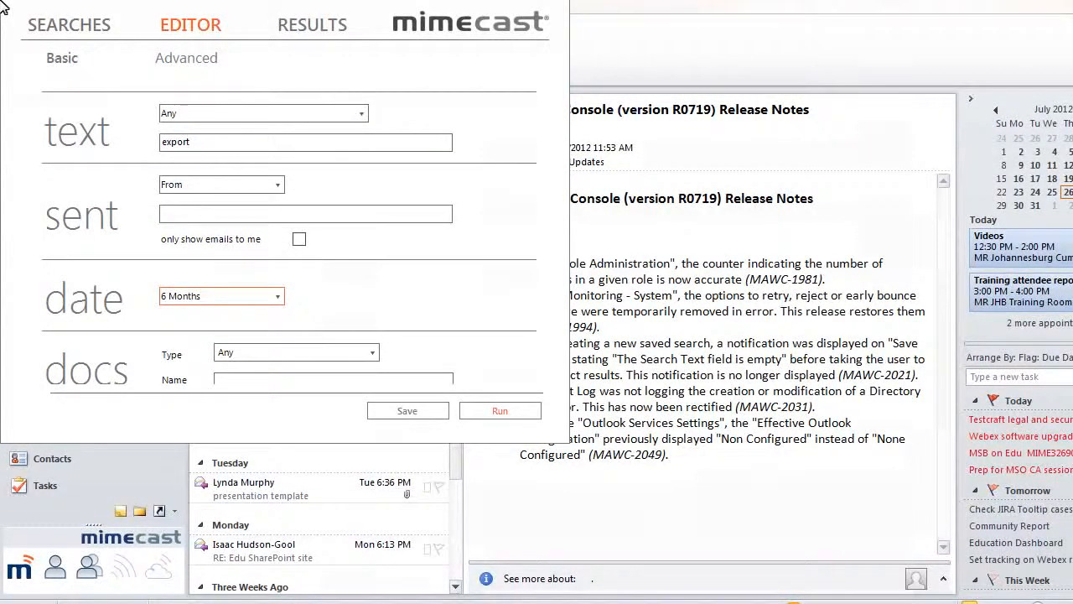
click(520, 413)
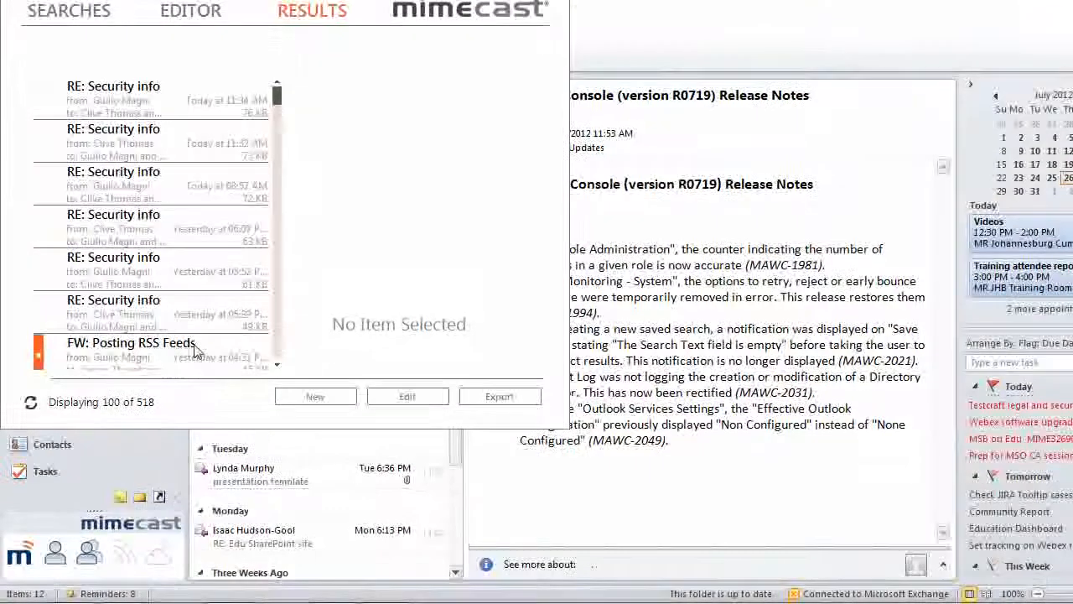
Open the "FW: Posting RSS Feeds" search result, save that email to the mailbox, and dismiss the confirmation.
click(197, 390)
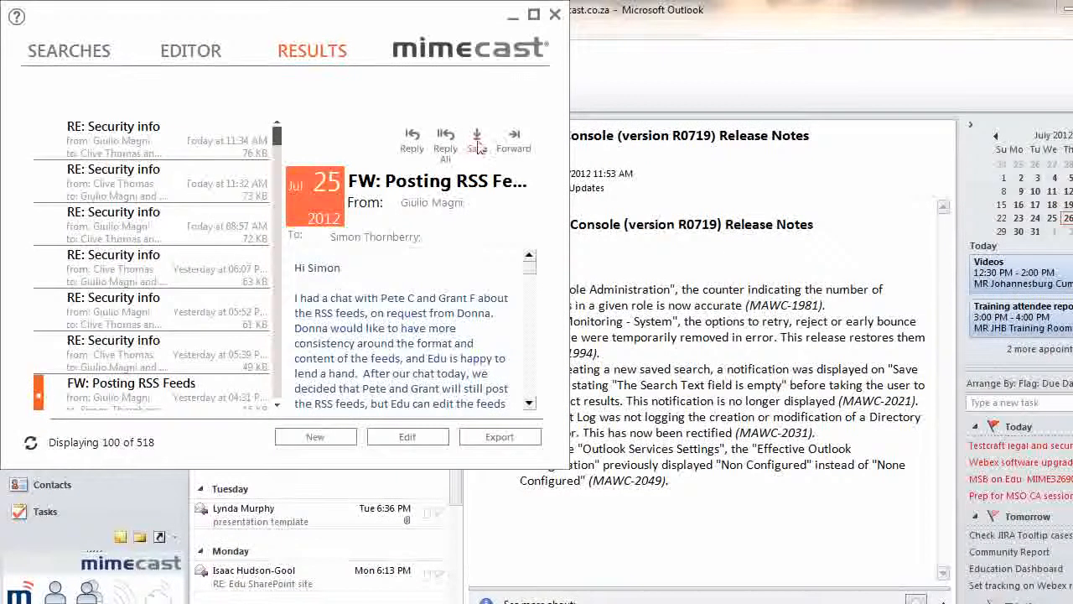
click(476, 139)
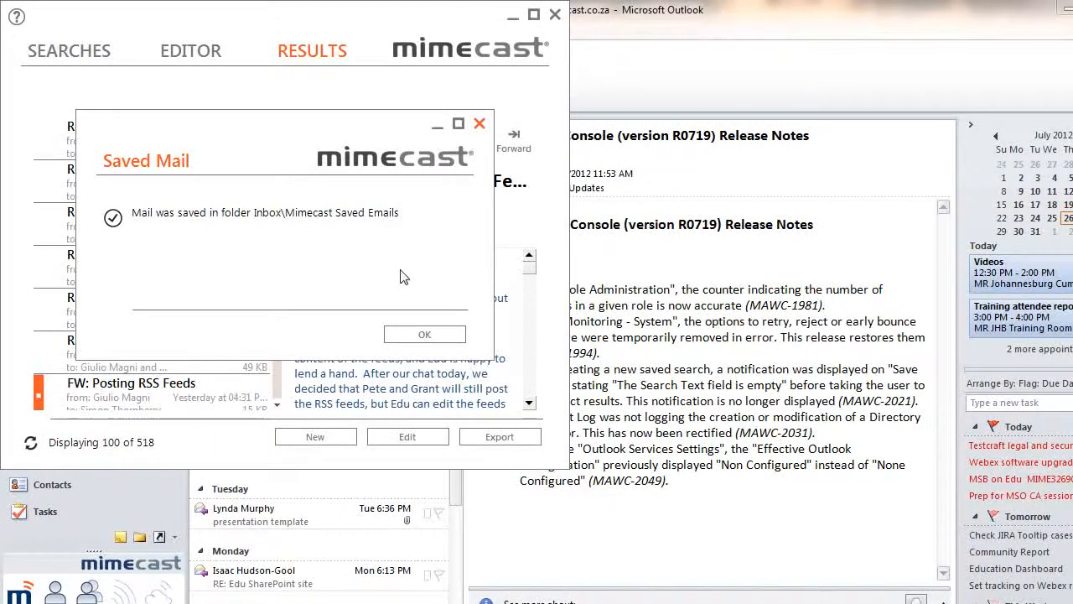
click(406, 334)
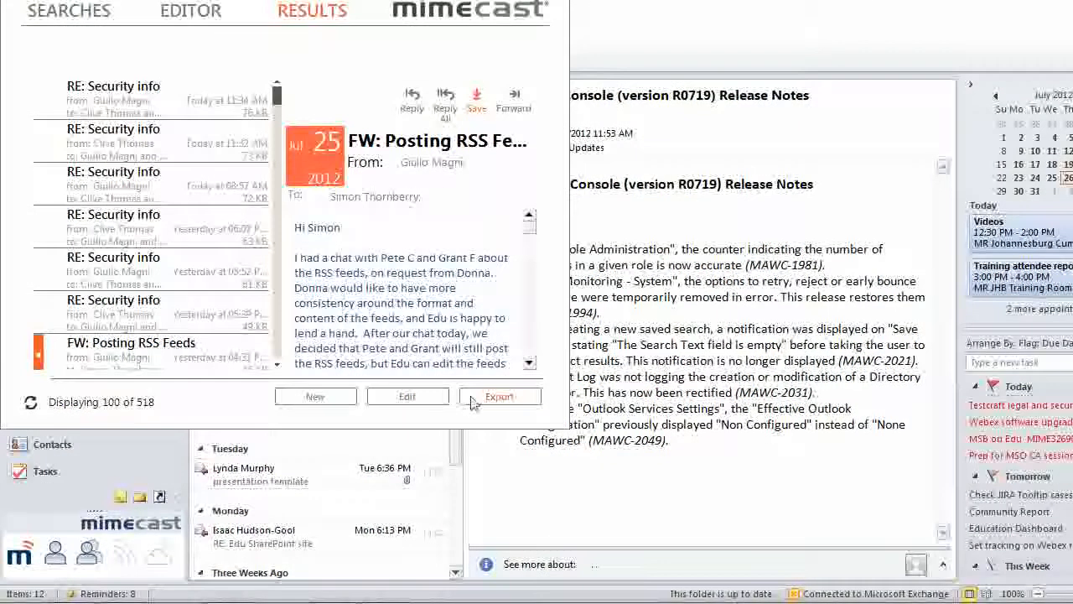
Start exporting the search results and look at the mailbox's folders as possible export destinations.
click(471, 413)
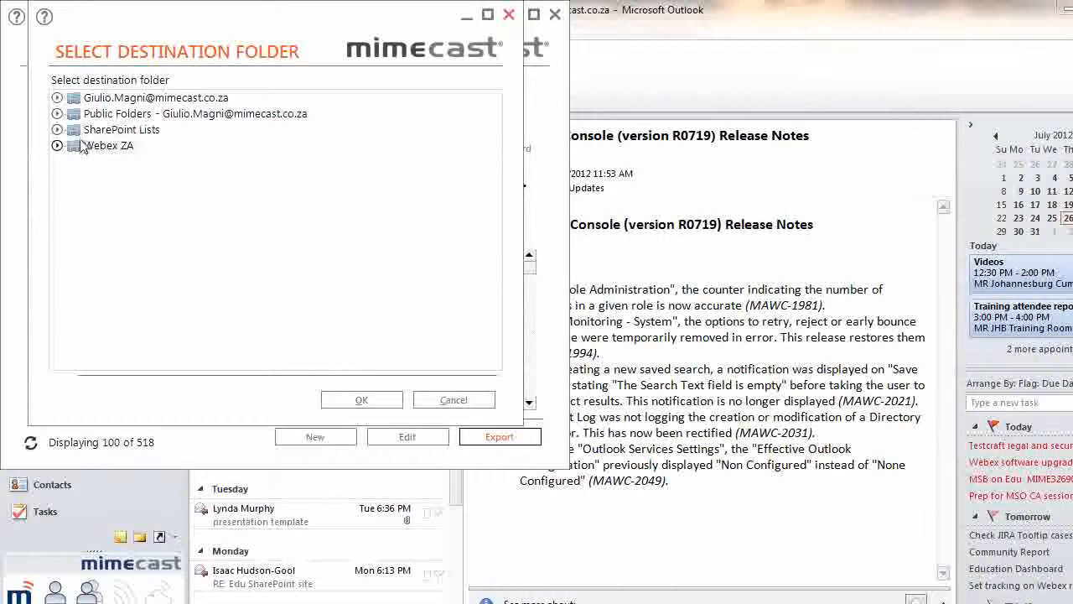
click(57, 99)
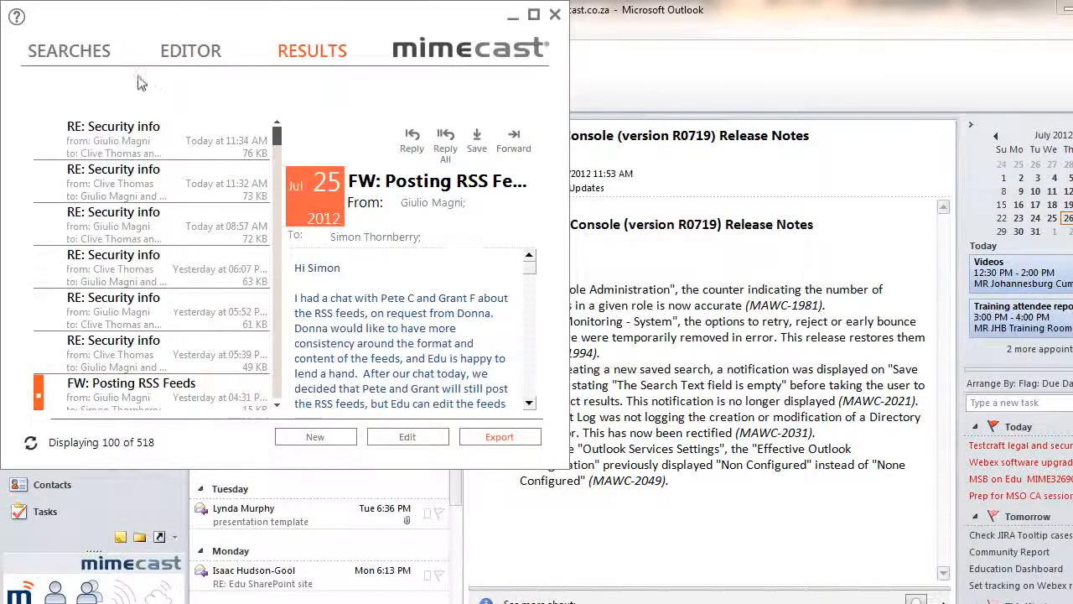
Look through the saved, recent and common archive searches, and close the archive search window.
click(99, 57)
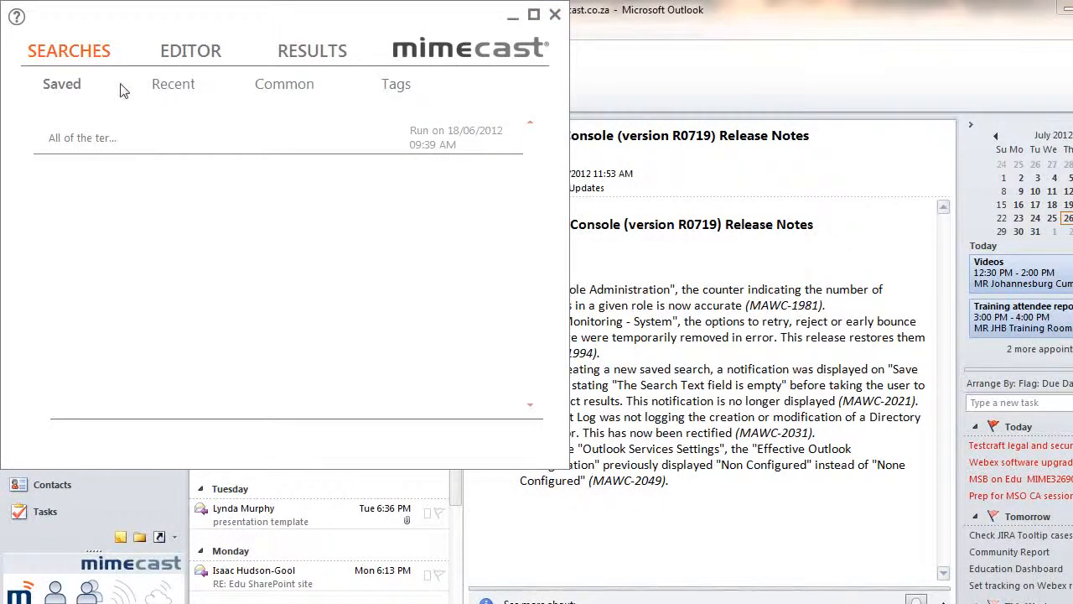
click(167, 91)
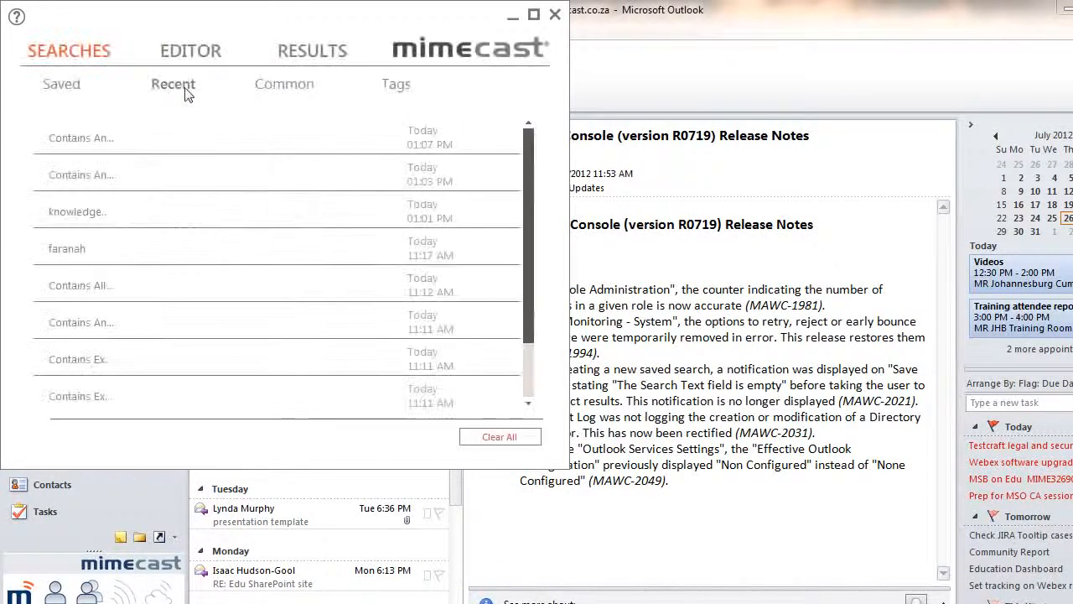
click(267, 94)
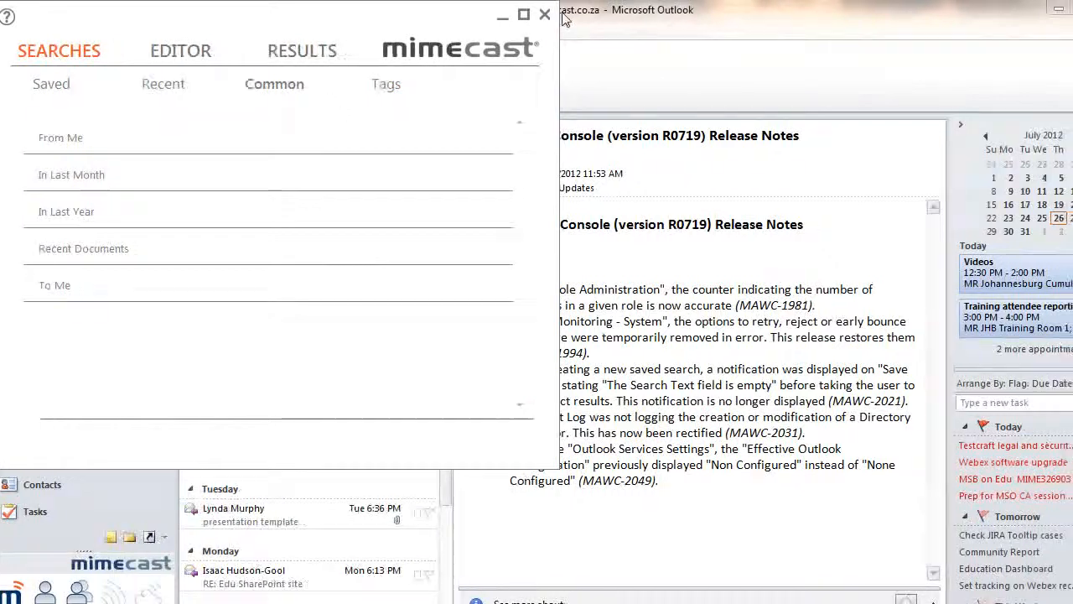
click(554, 14)
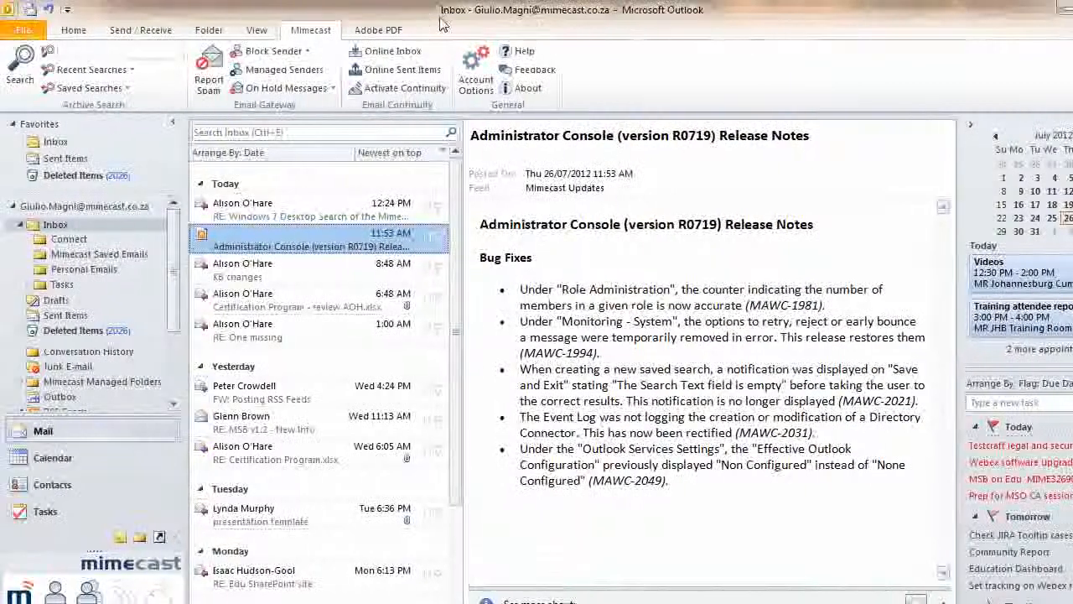
Look at the Block Sender options for blocking a sender's address or domain, without choosing one.
click(87, 33)
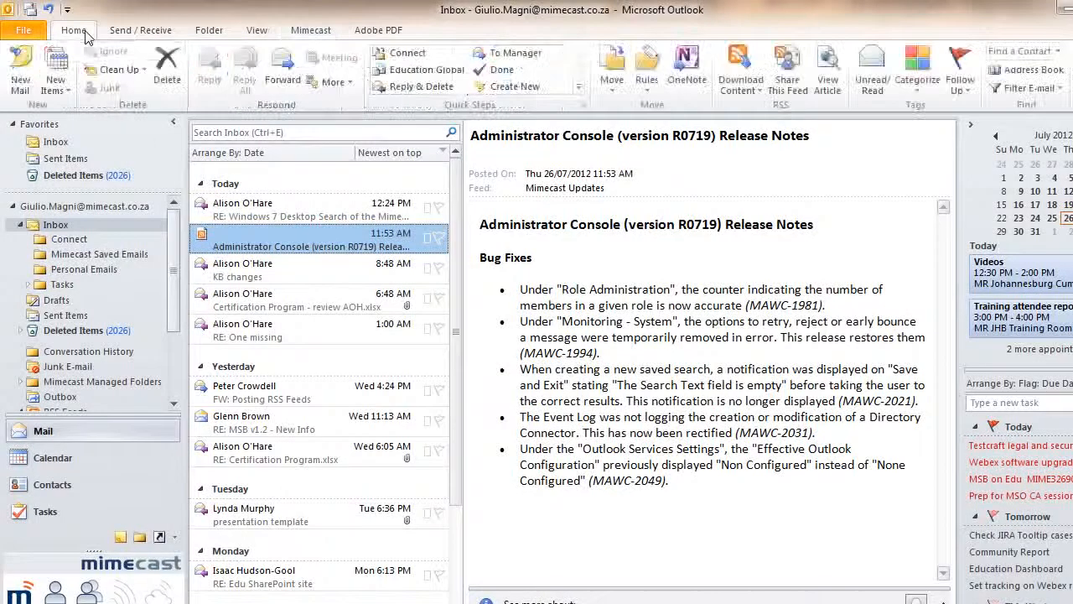
click(295, 35)
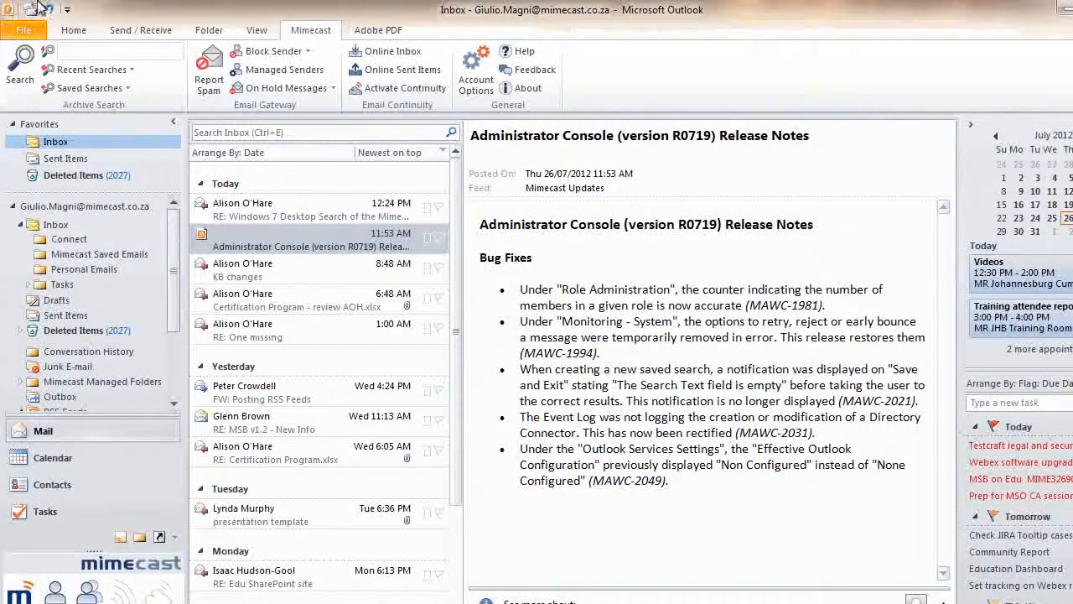
click(310, 51)
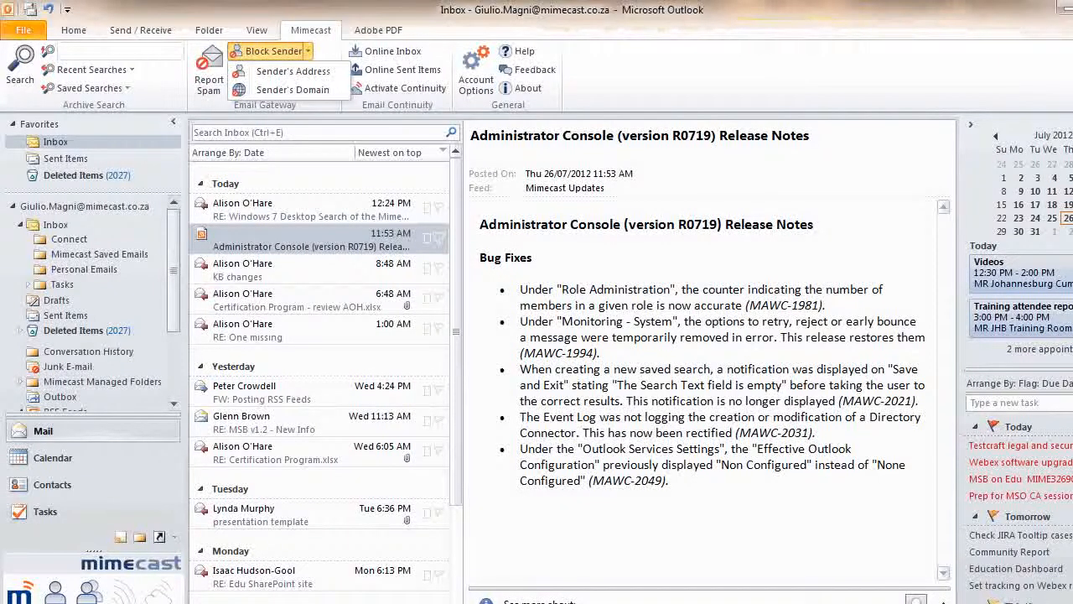
click(310, 53)
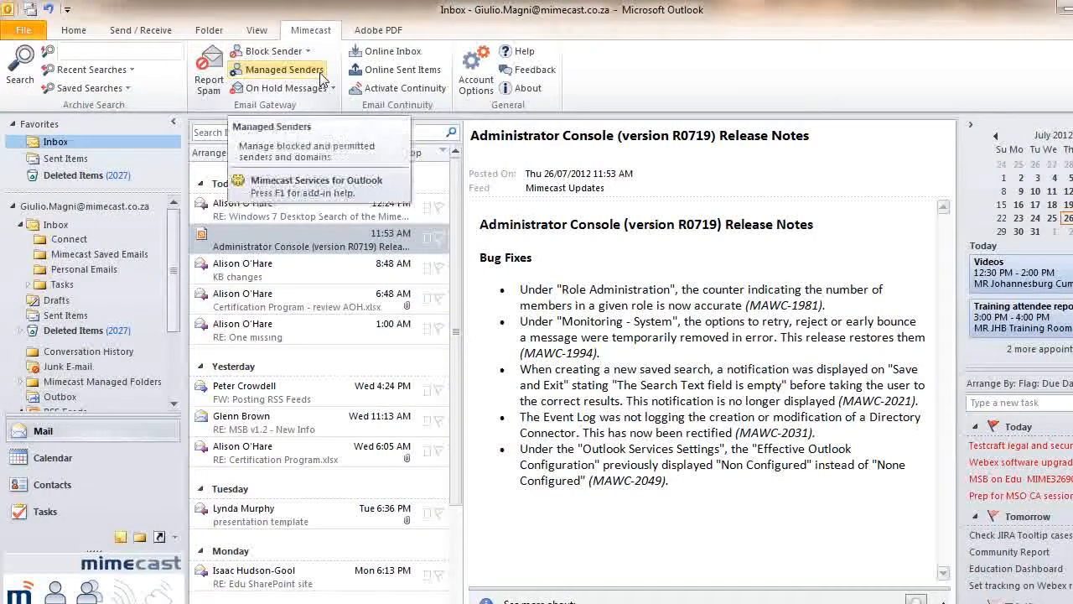
Open Managed Senders, review the blocked, permitted and auto lists, and close the window.
click(283, 69)
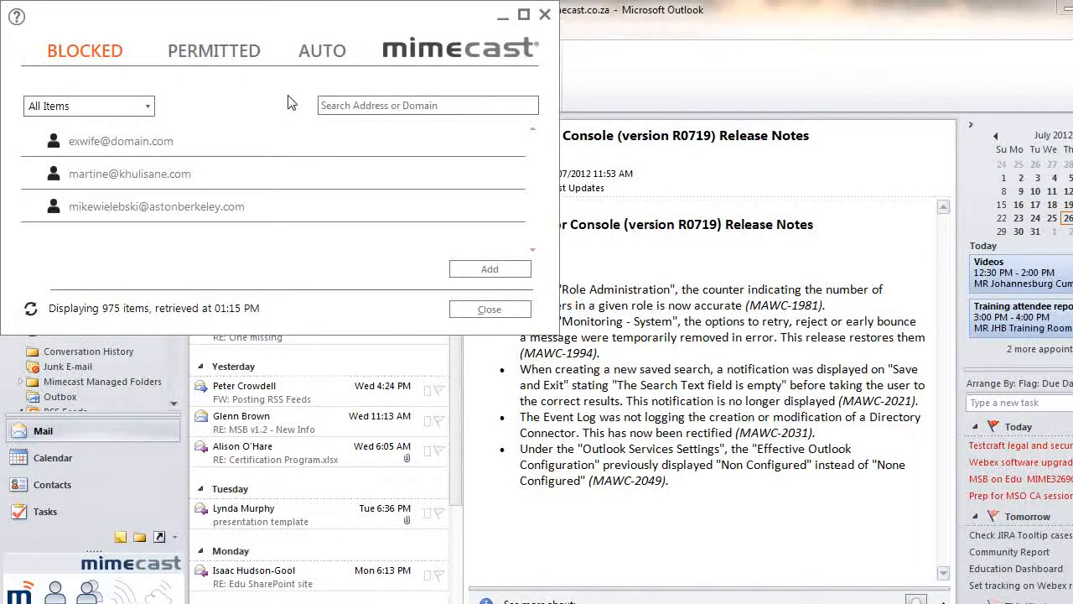
mouse_move(281, 143)
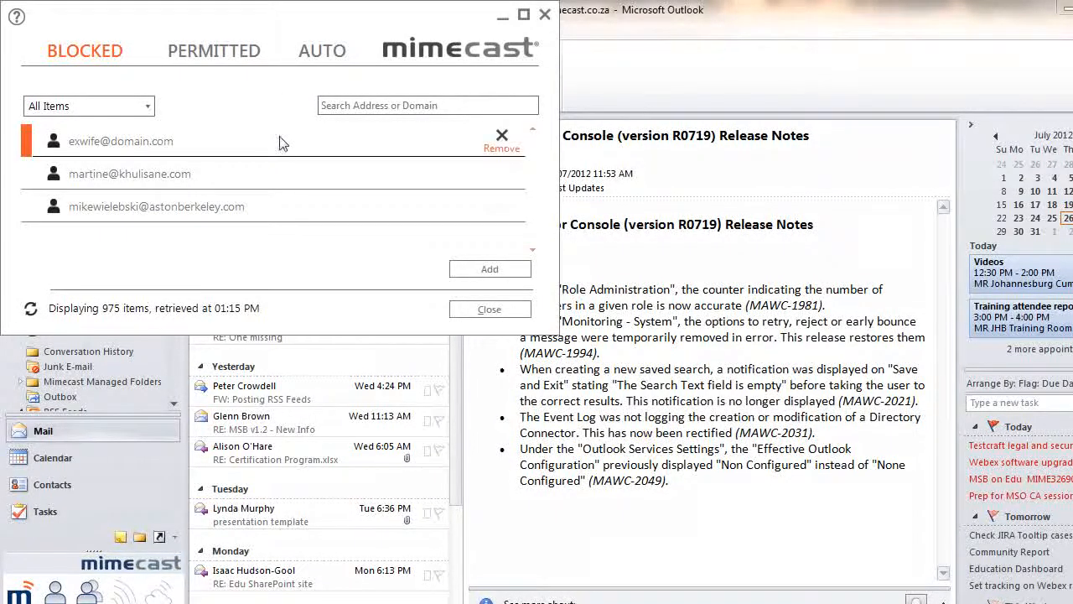
click(254, 59)
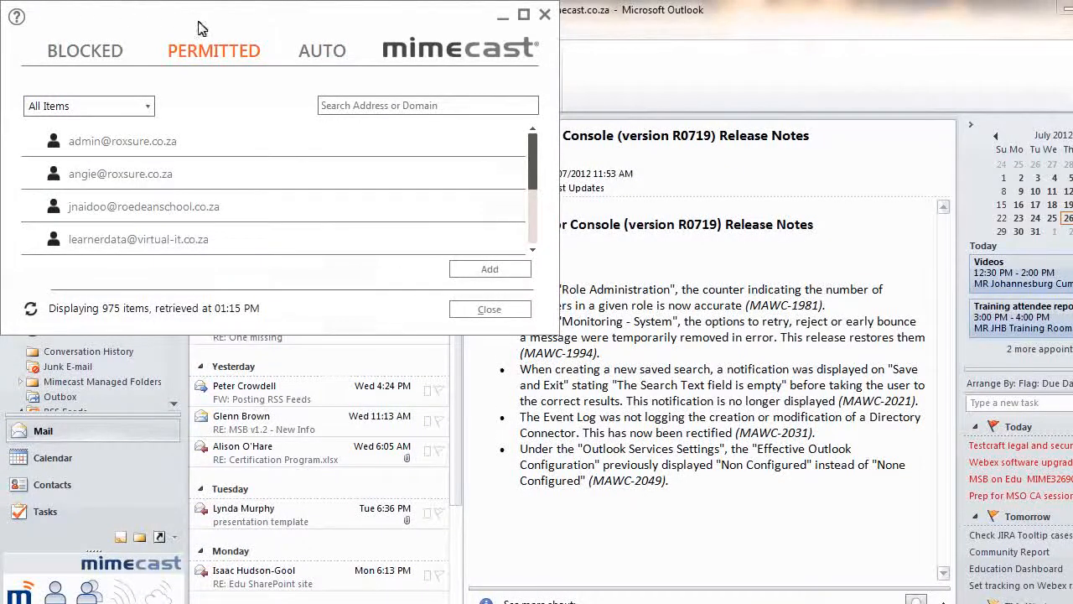
click(317, 52)
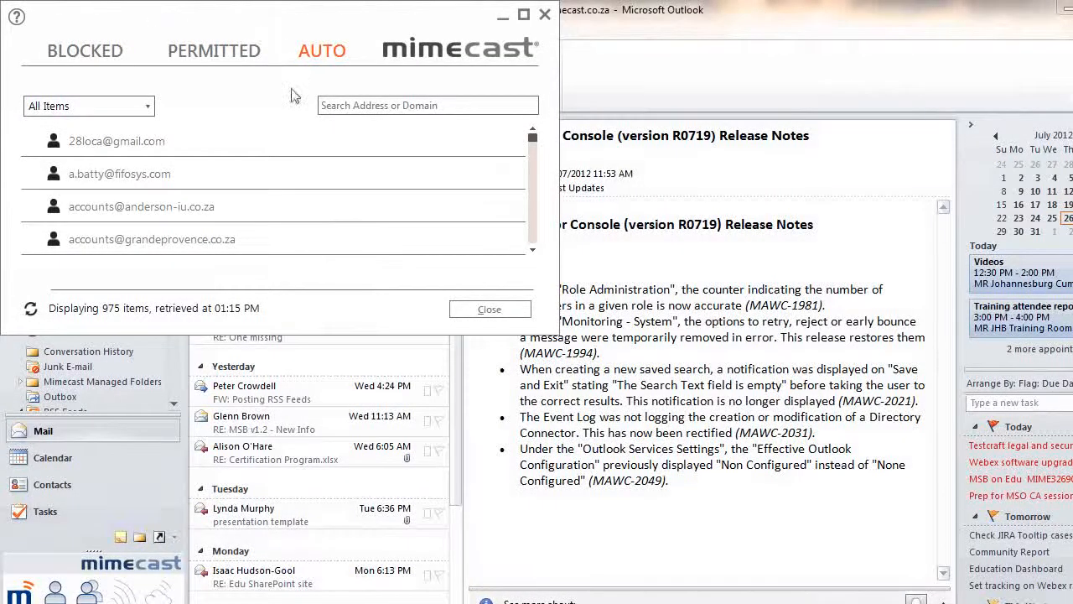
mouse_move(280, 137)
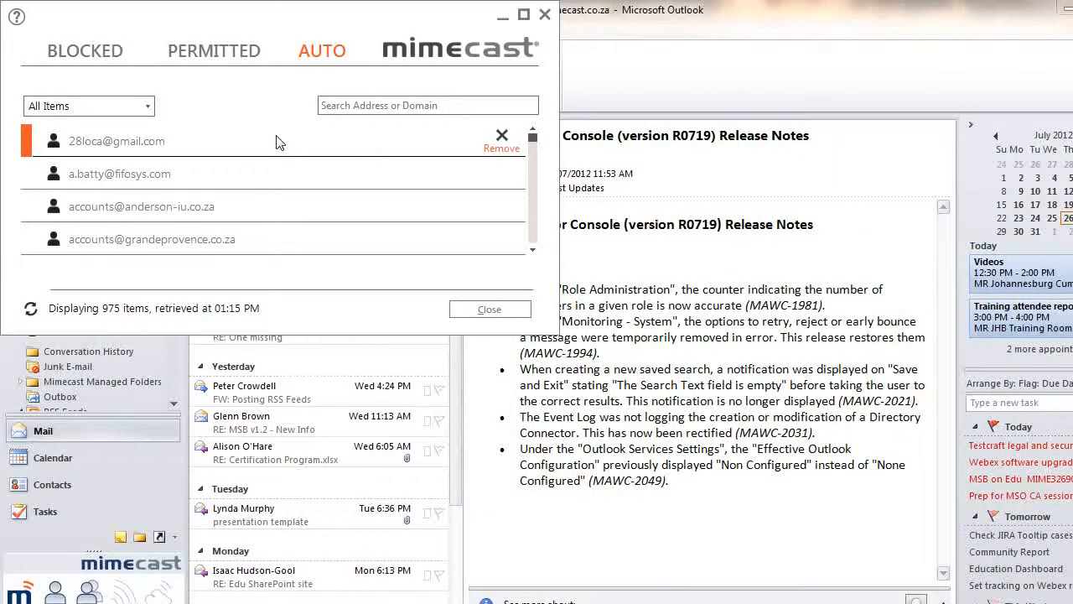
click(460, 309)
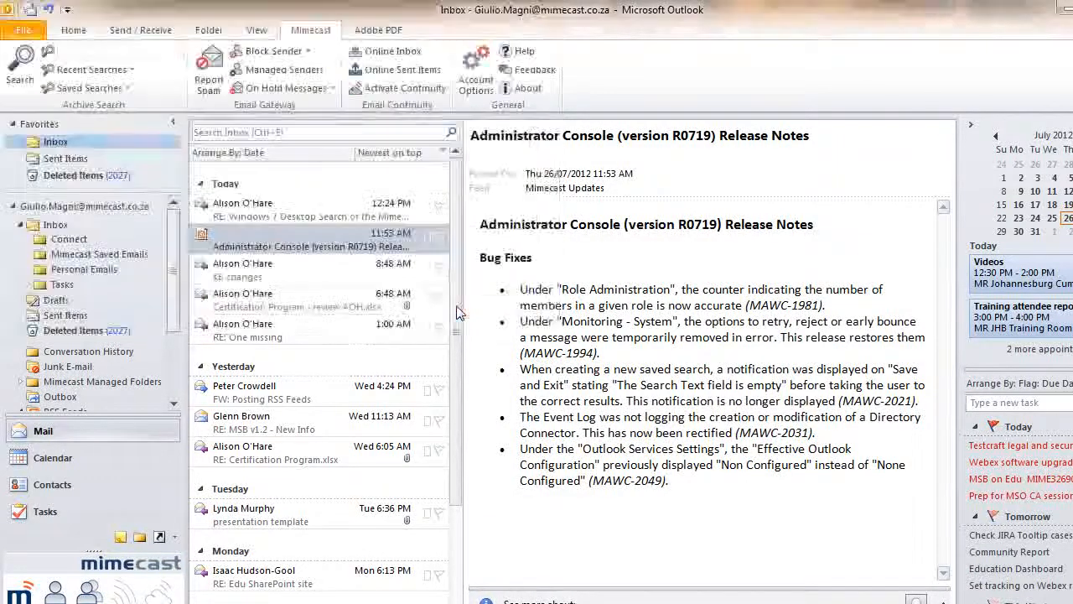
Look at the spam reporting, sender blocking and archive search commands offered for the release notes item, and dismiss them unused.
right_click(336, 236)
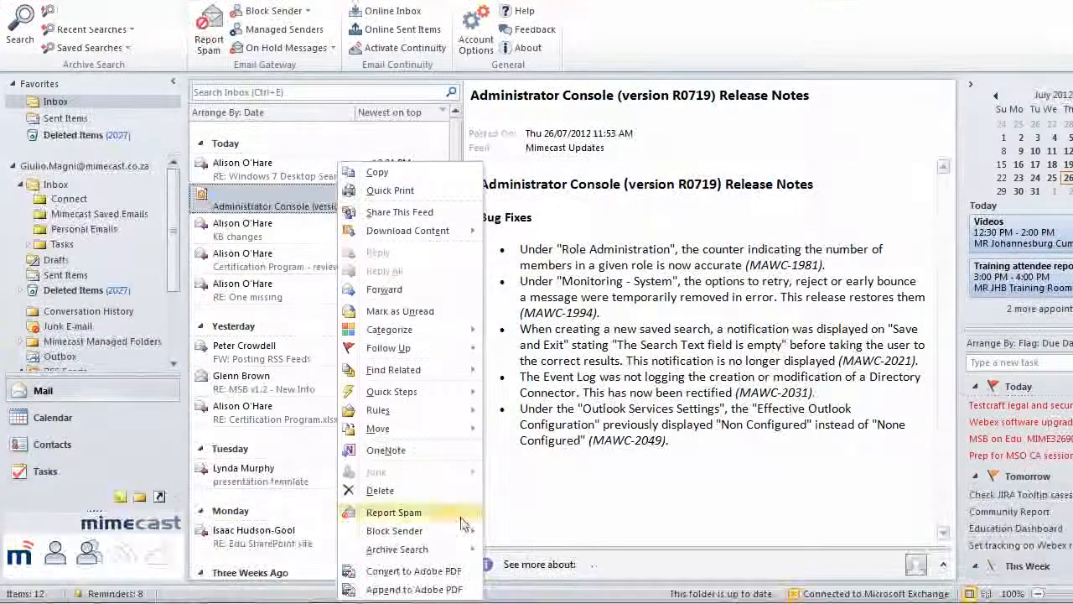
mouse_move(474, 574)
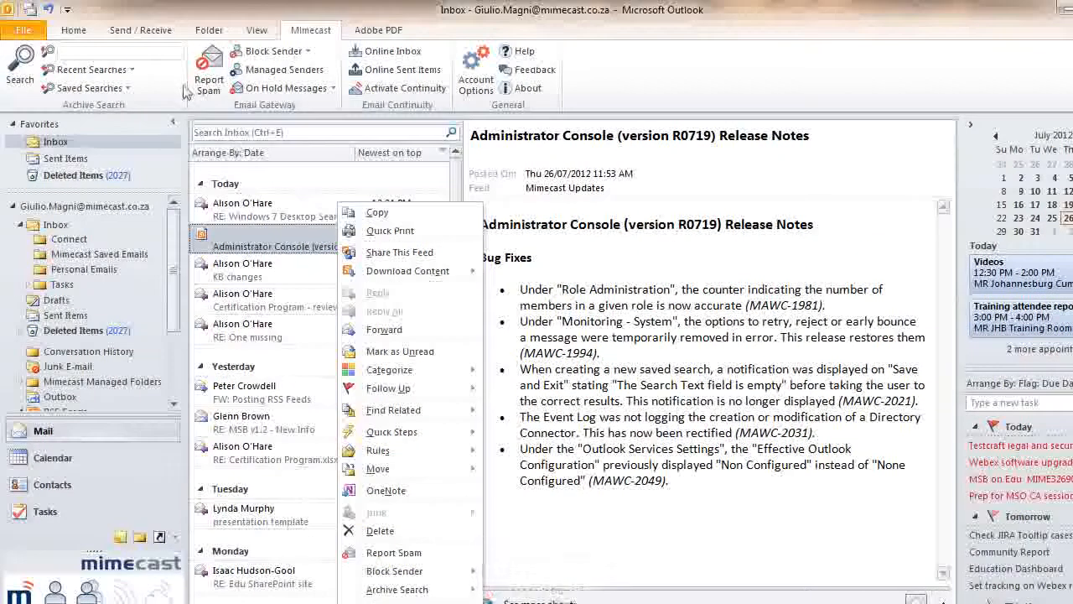
click(177, 53)
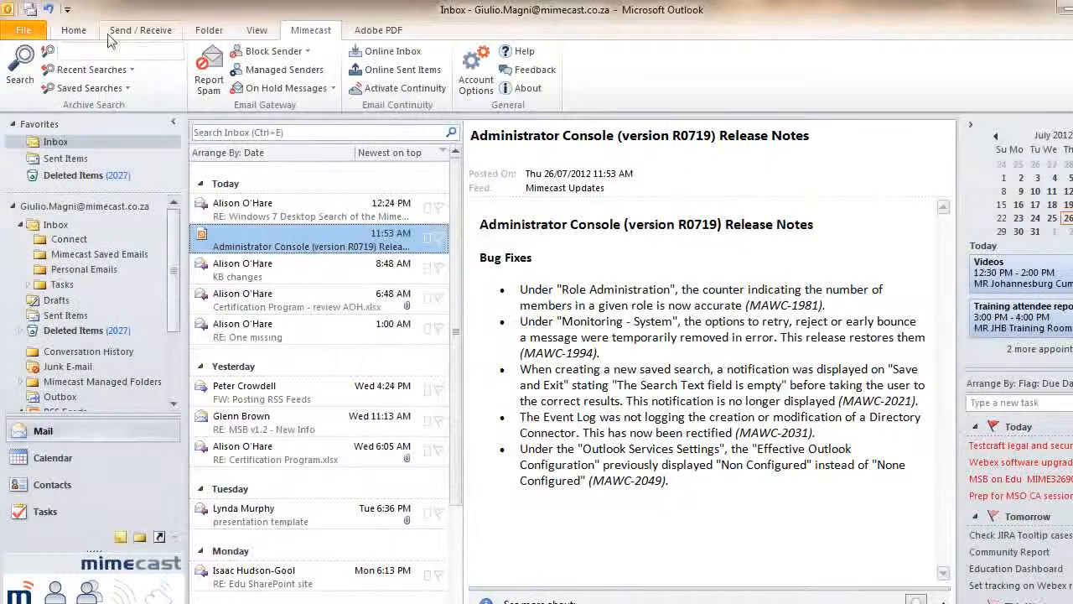
Open the Personal On Hold messages, look over the held message and its available actions, and close the window.
click(73, 31)
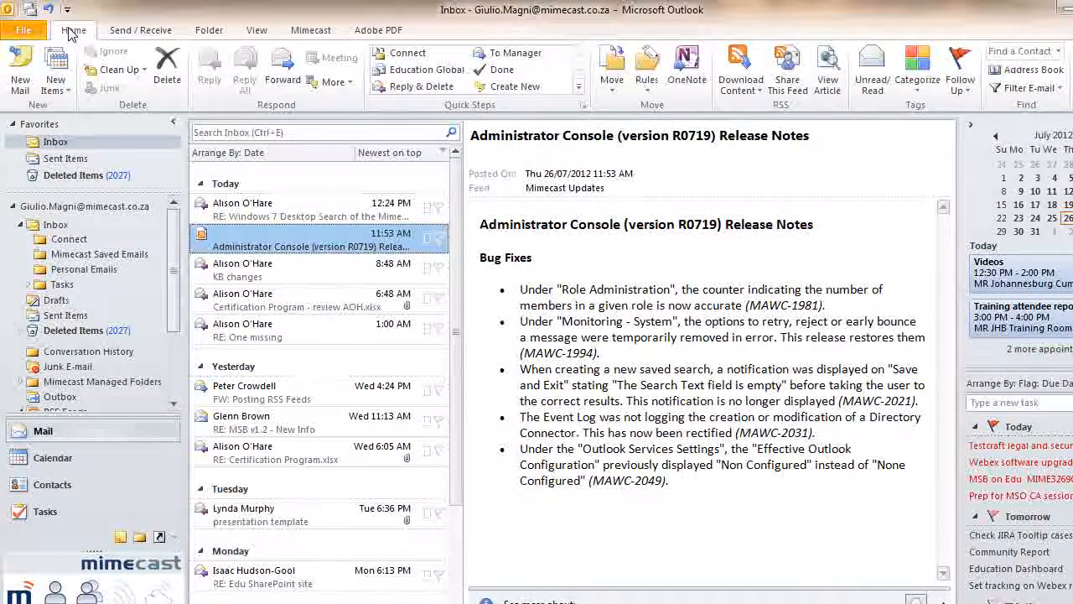
click(328, 31)
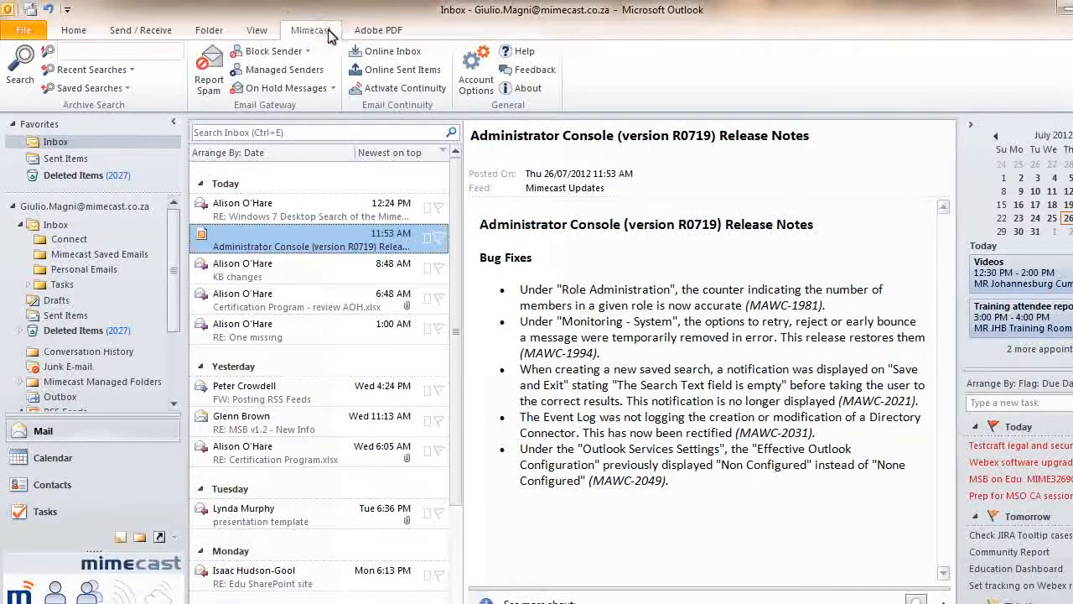
click(332, 89)
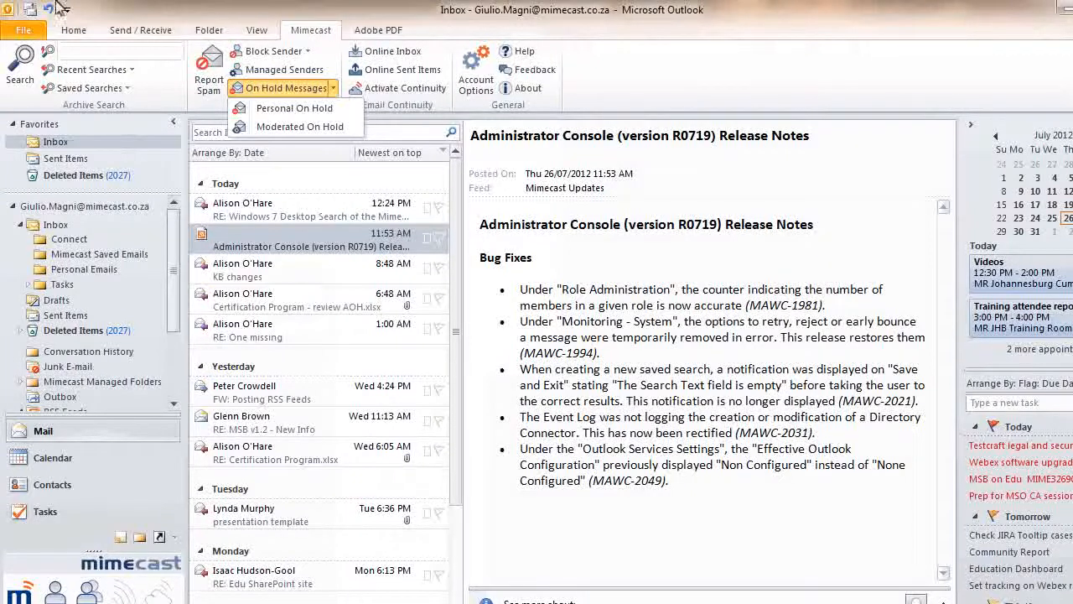
click(335, 110)
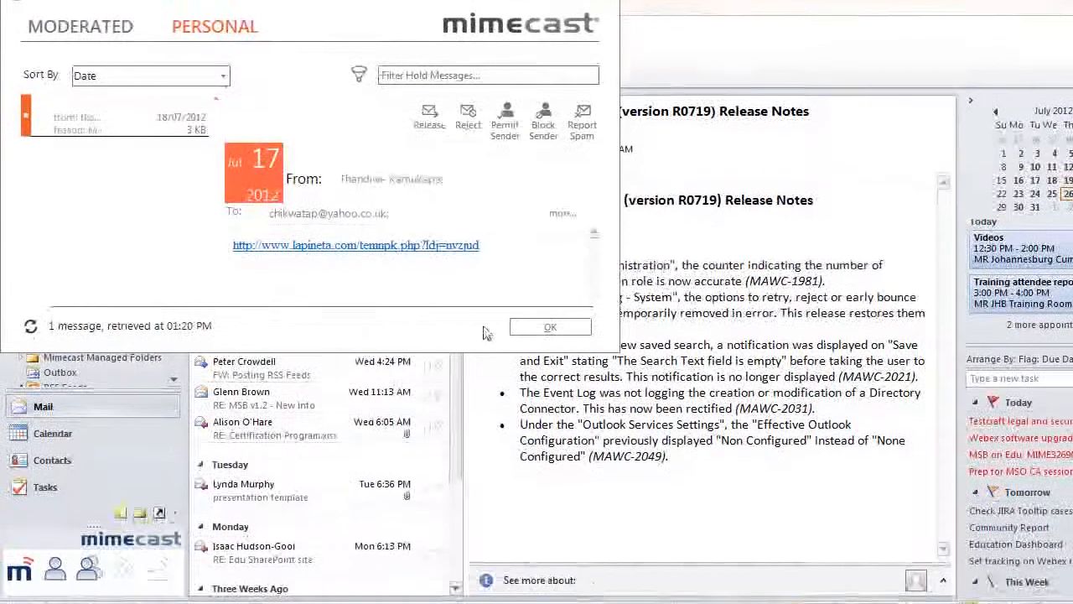
click(545, 317)
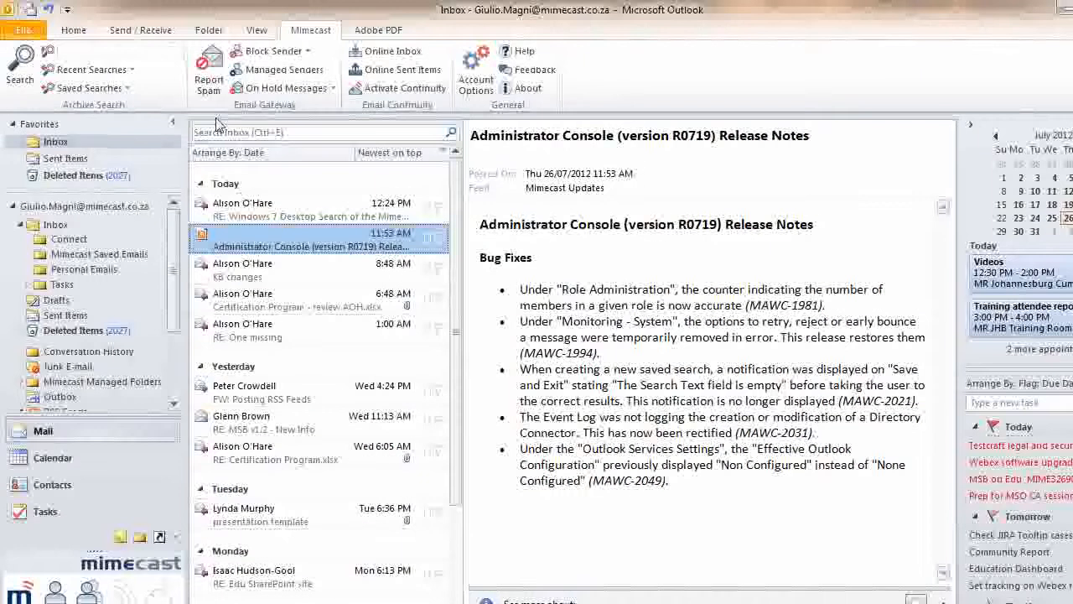
Activate Mimecast email continuity mode, attend to its notification, and switch continuity mode off again.
click(74, 32)
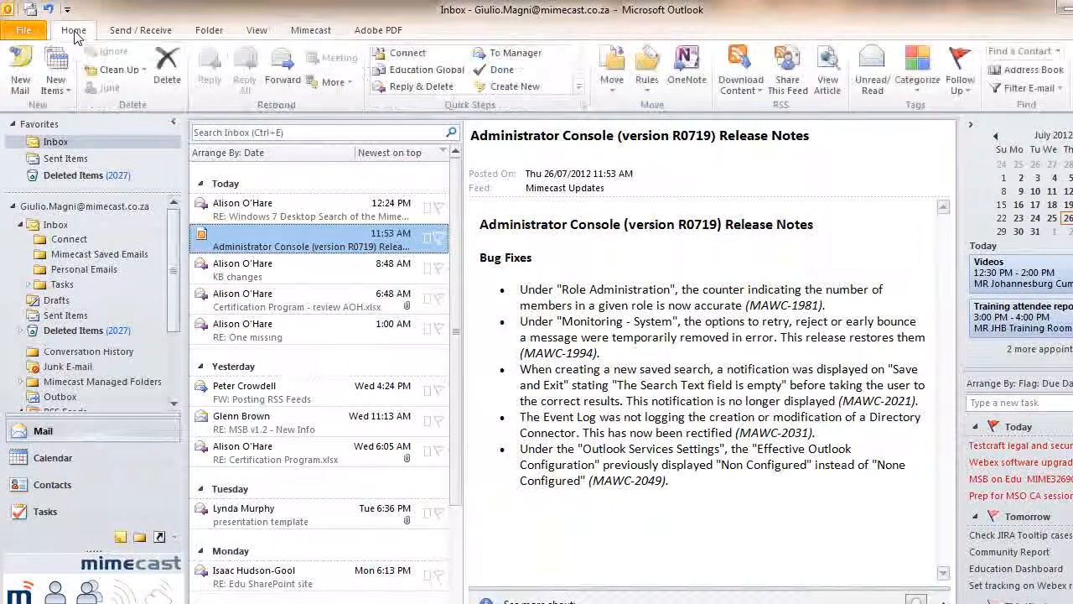
click(308, 31)
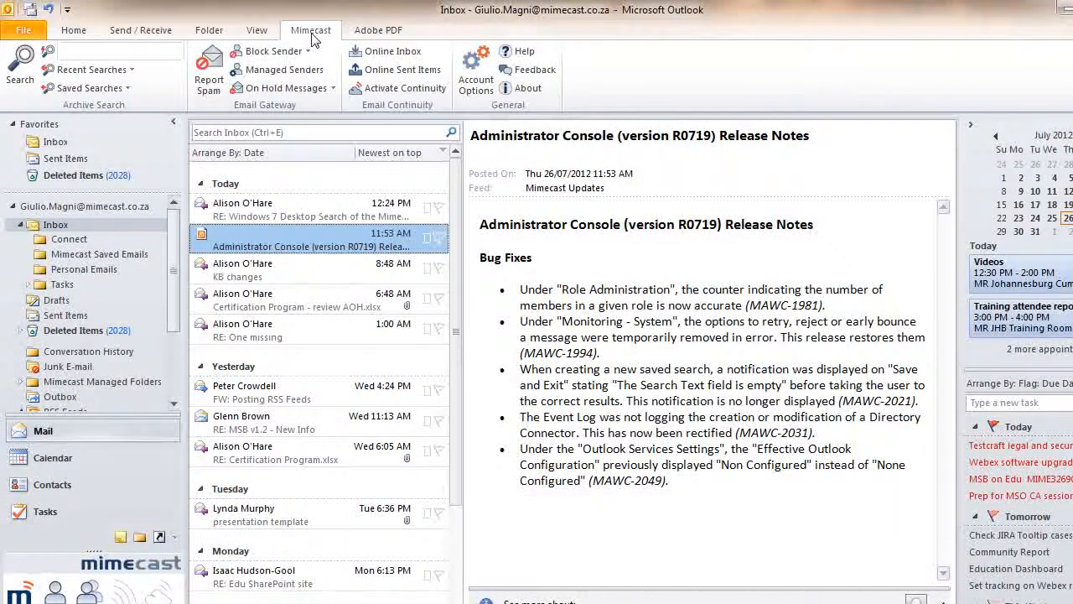
click(354, 90)
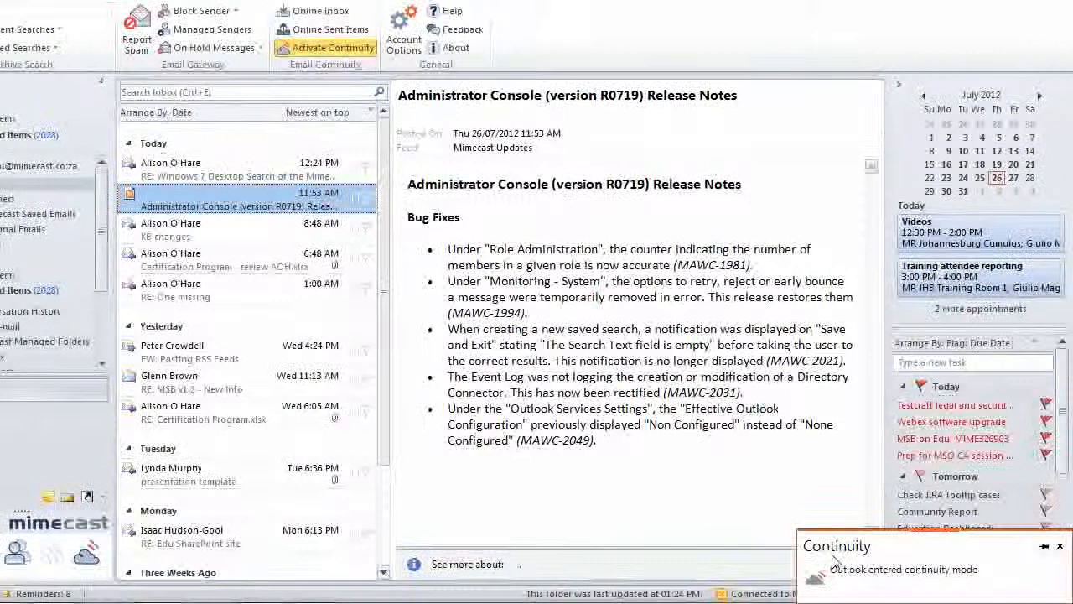
click(834, 560)
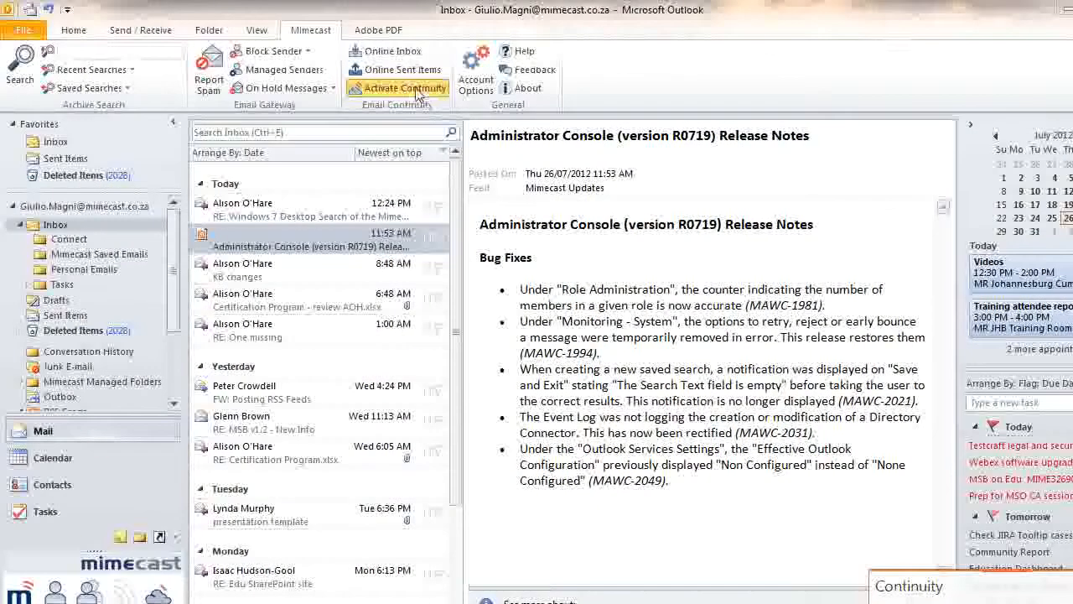
click(417, 92)
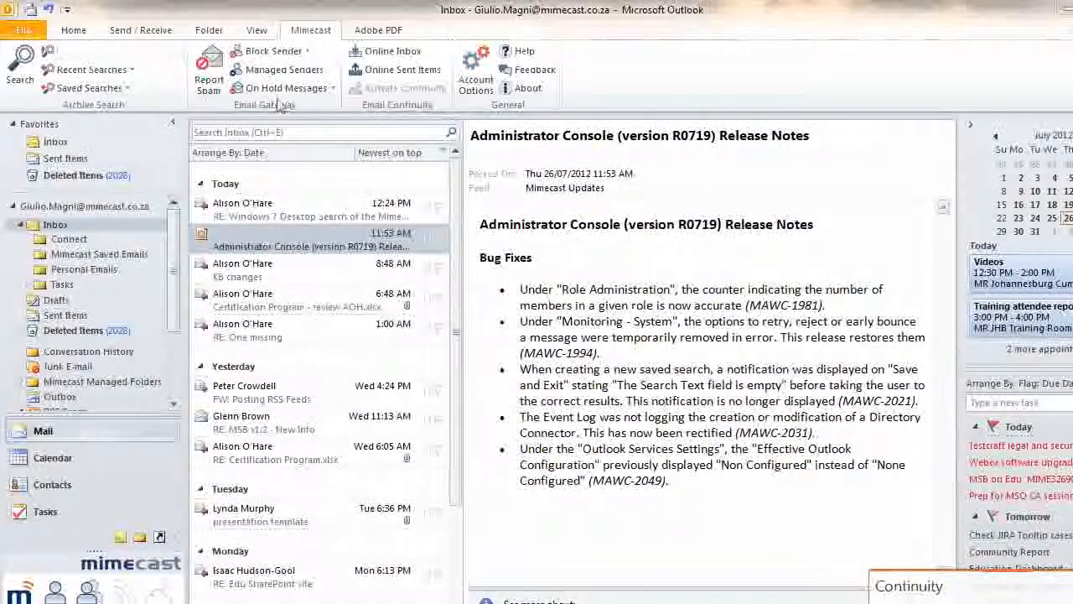
click(353, 105)
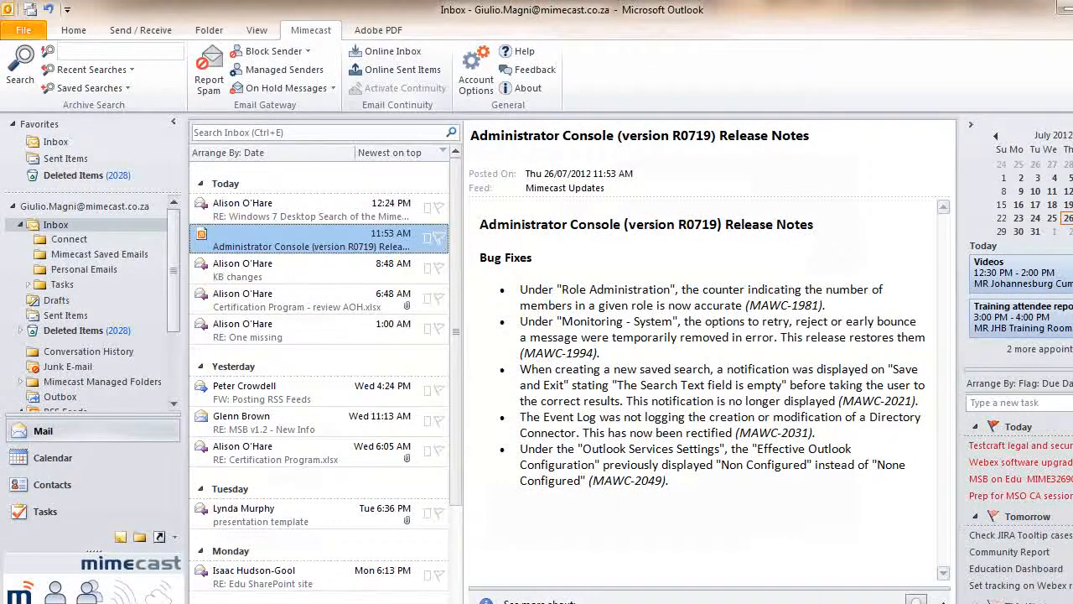
Open the Mimecast Online Inbox and view the first message, "Accepted: Certification Program".
click(74, 30)
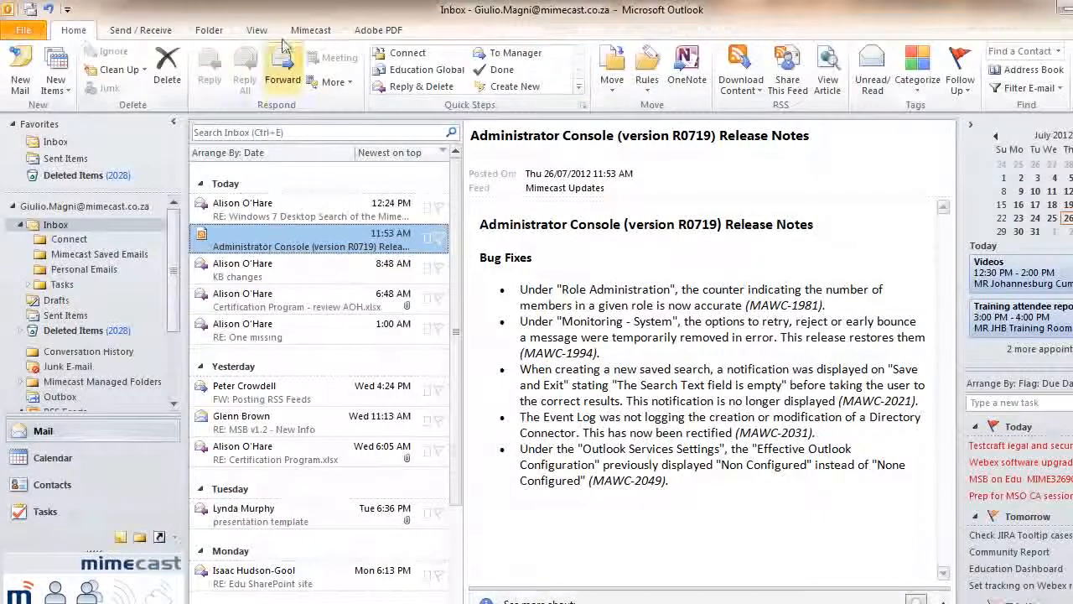
click(309, 30)
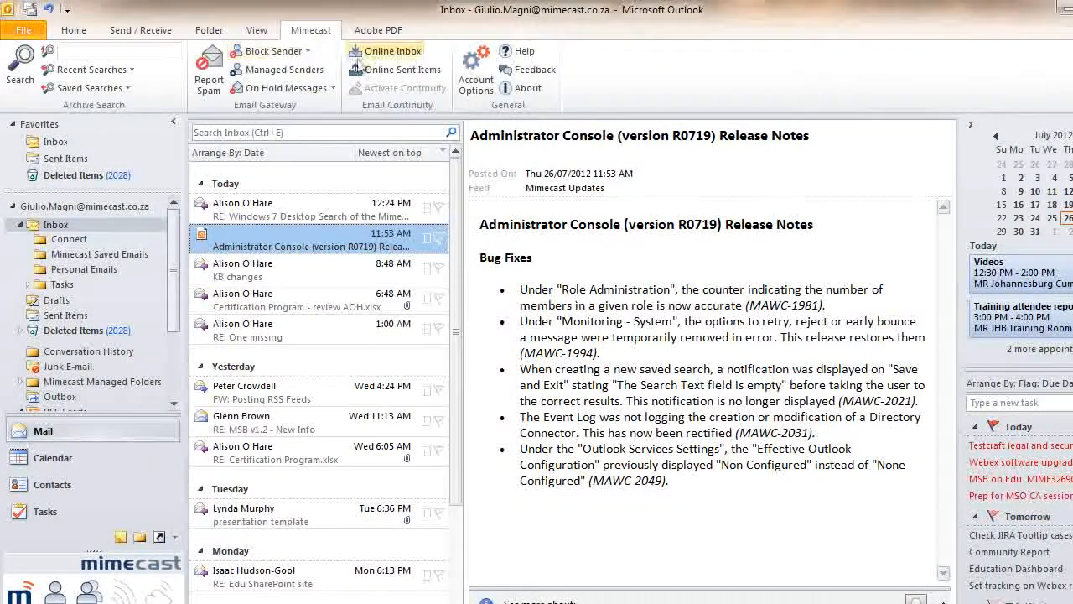
click(370, 60)
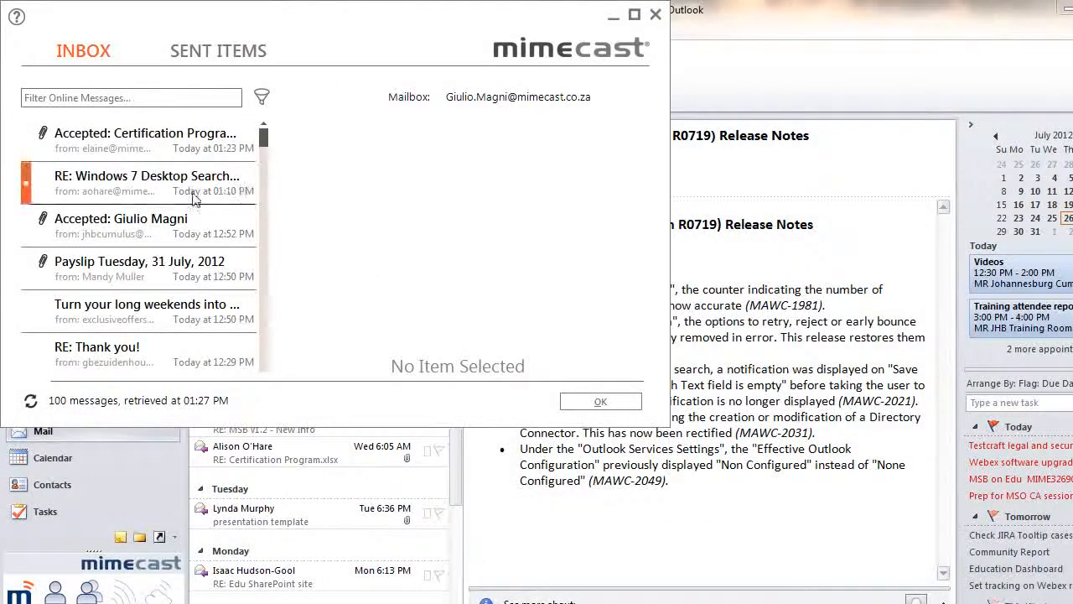
click(140, 159)
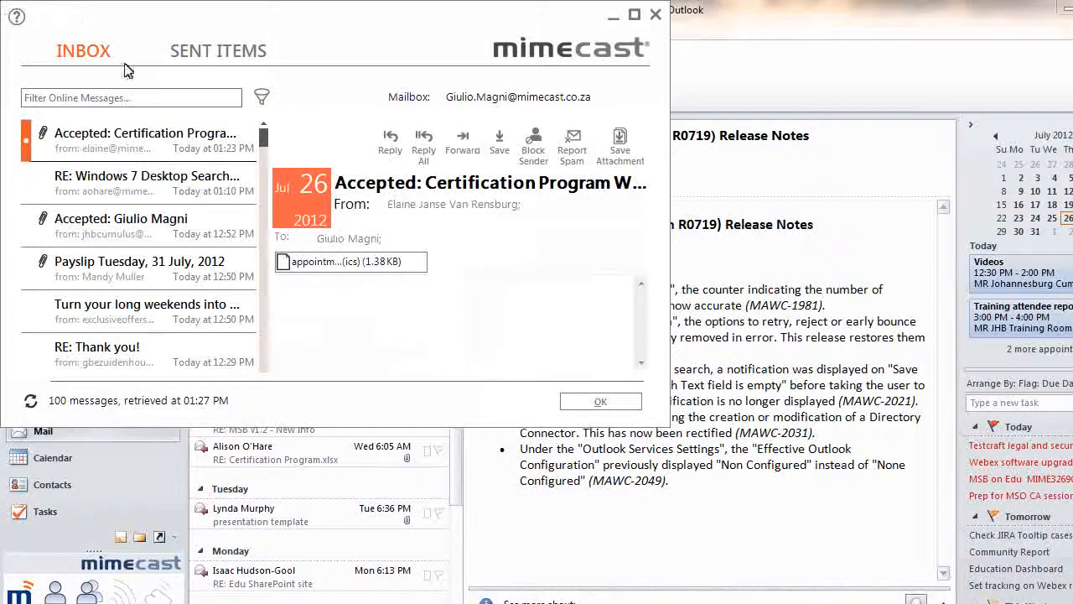
Display the online sent items and view the 12:45 PM "RE: Windows 7 Desktop Search" and "FW: Videos" messages.
click(208, 62)
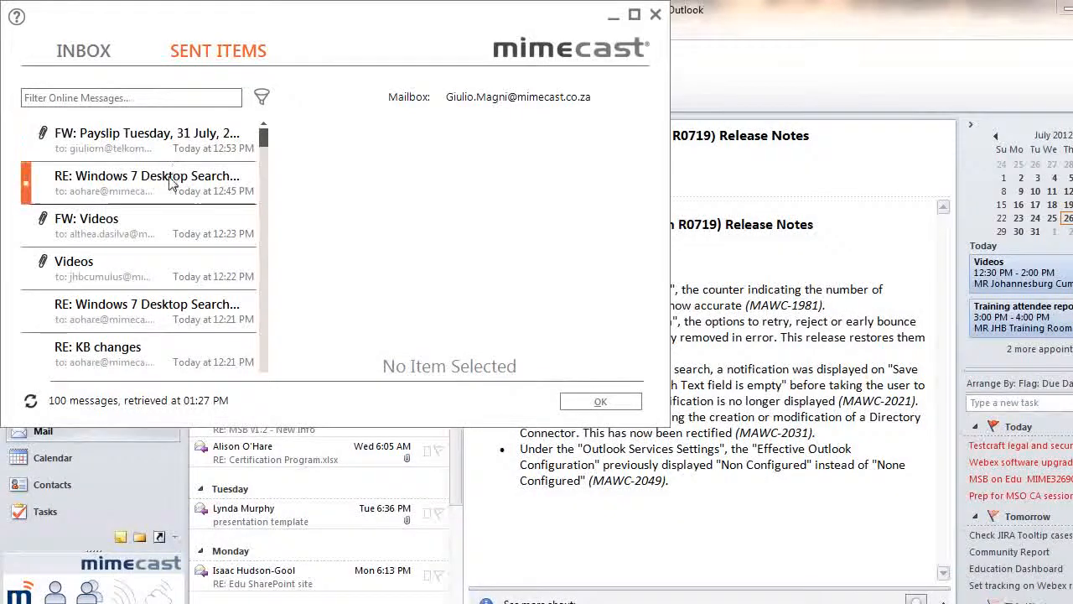
click(169, 182)
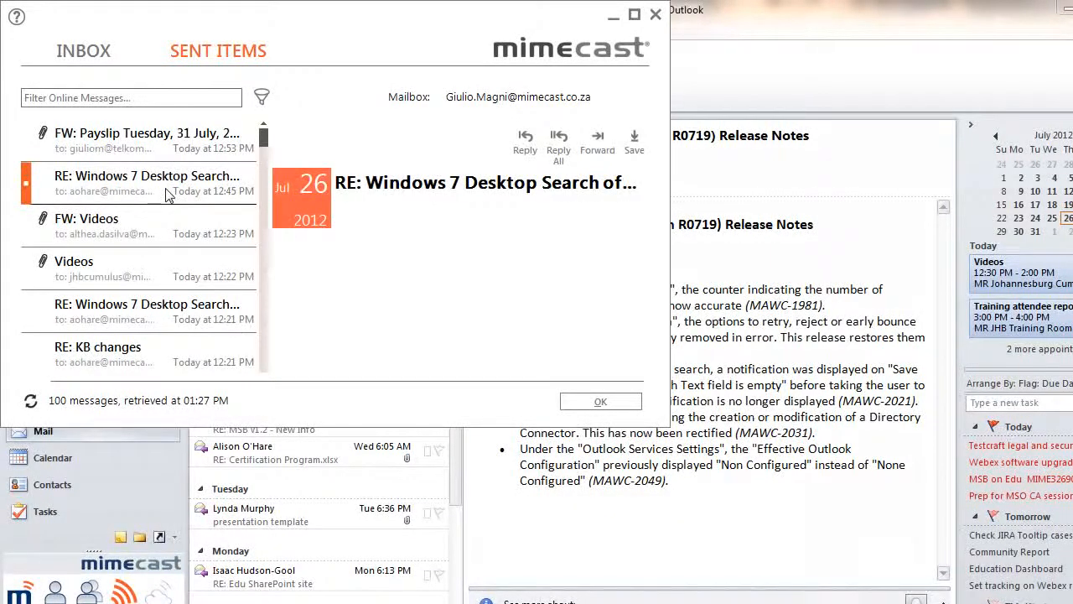
key(Down)
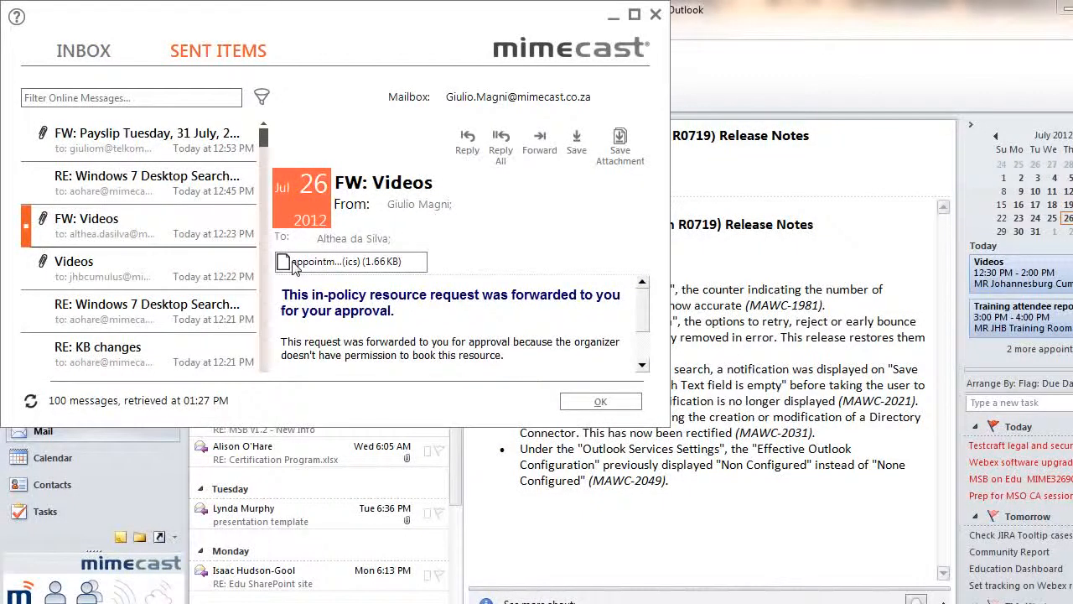
Close the online mailbox window and start a new email with its Mimecast message options displayed.
click(600, 391)
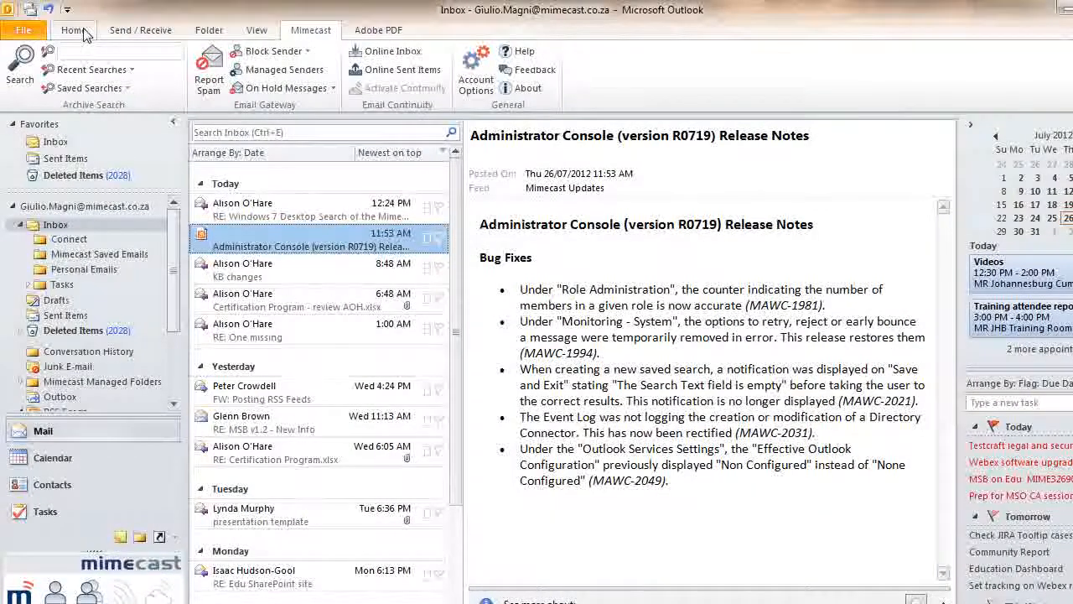
click(83, 31)
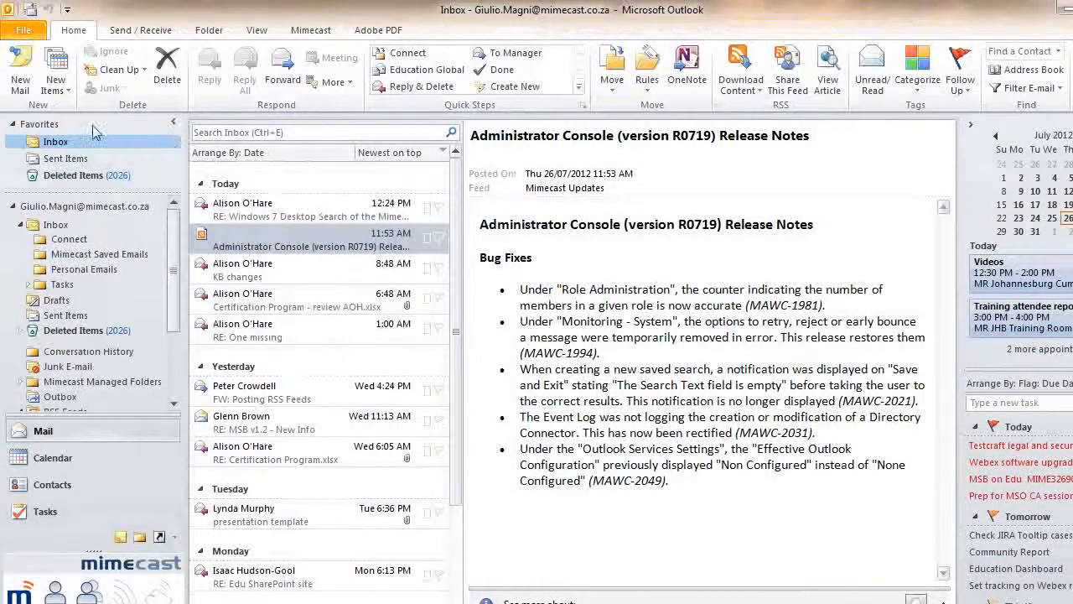
click(18, 79)
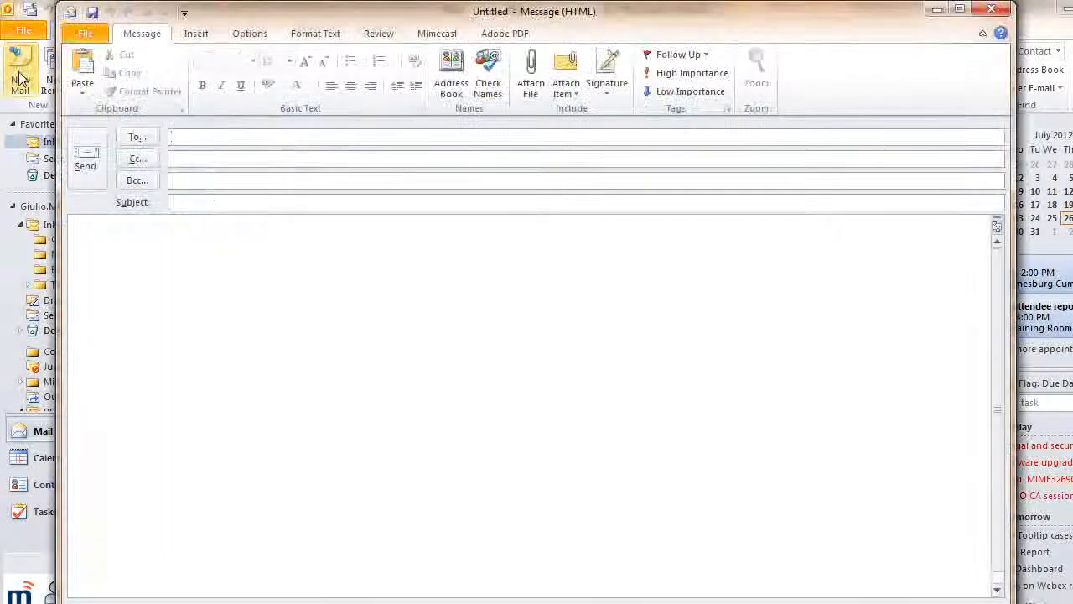
click(419, 40)
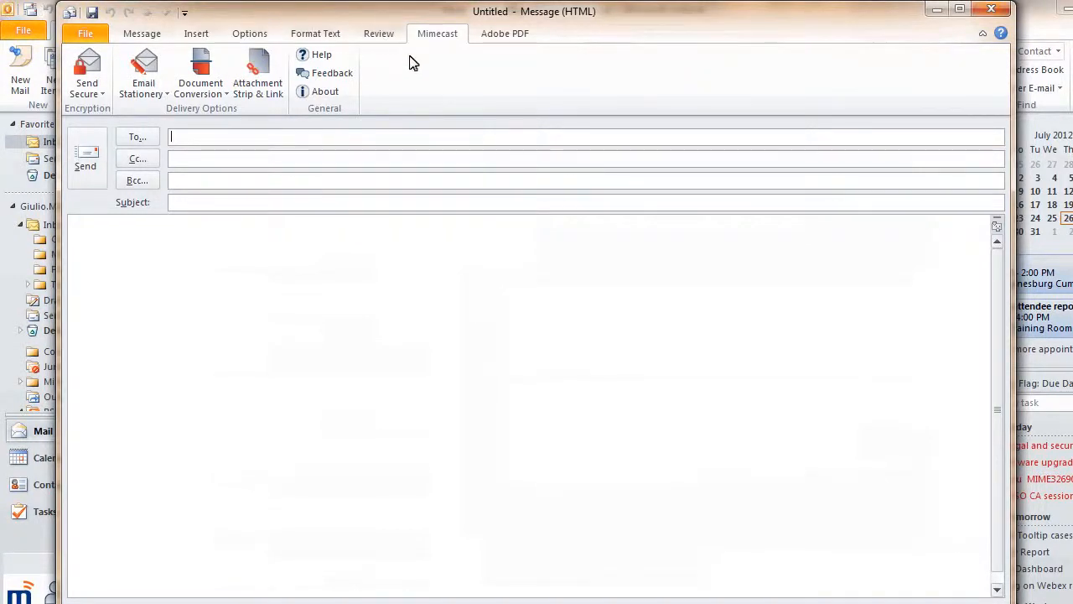
Look through the Send Secure, Email Stationery and Document Conversion choices for the new message, leaving their defaults selected.
click(103, 92)
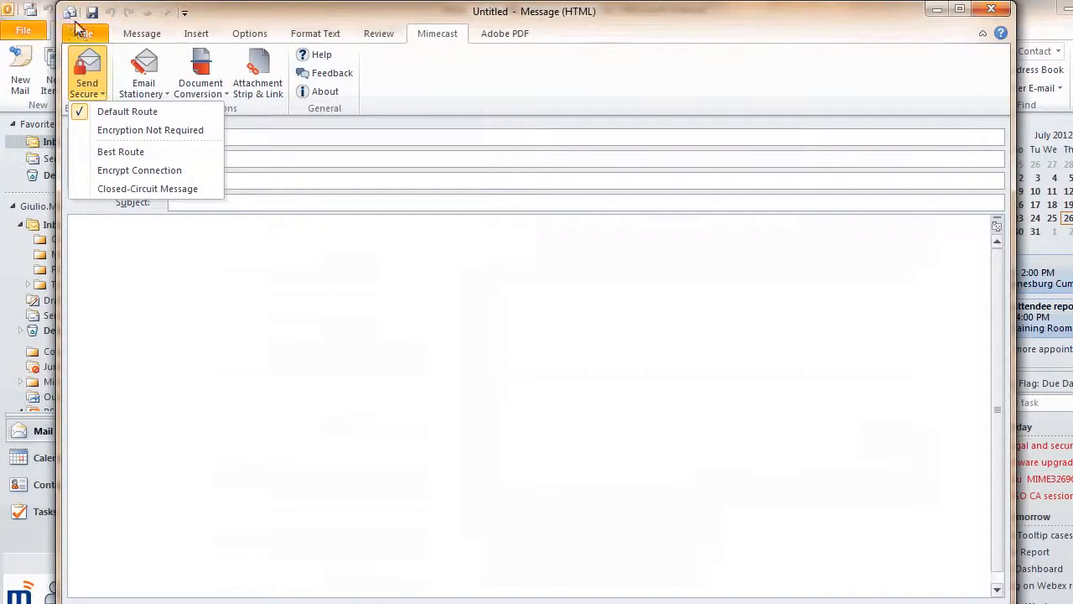
click(105, 98)
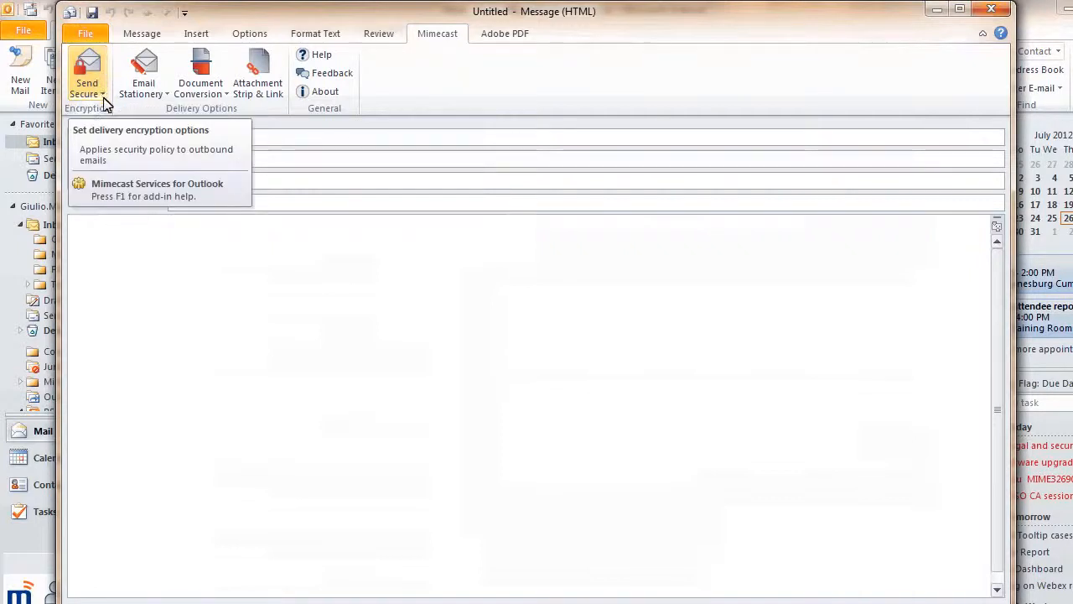
click(167, 94)
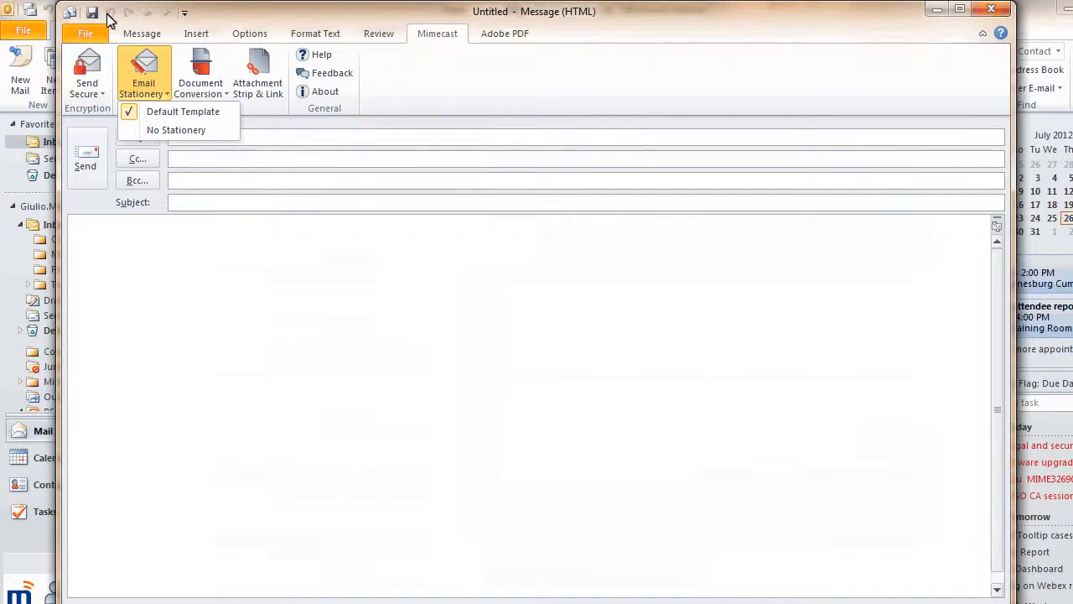
click(167, 109)
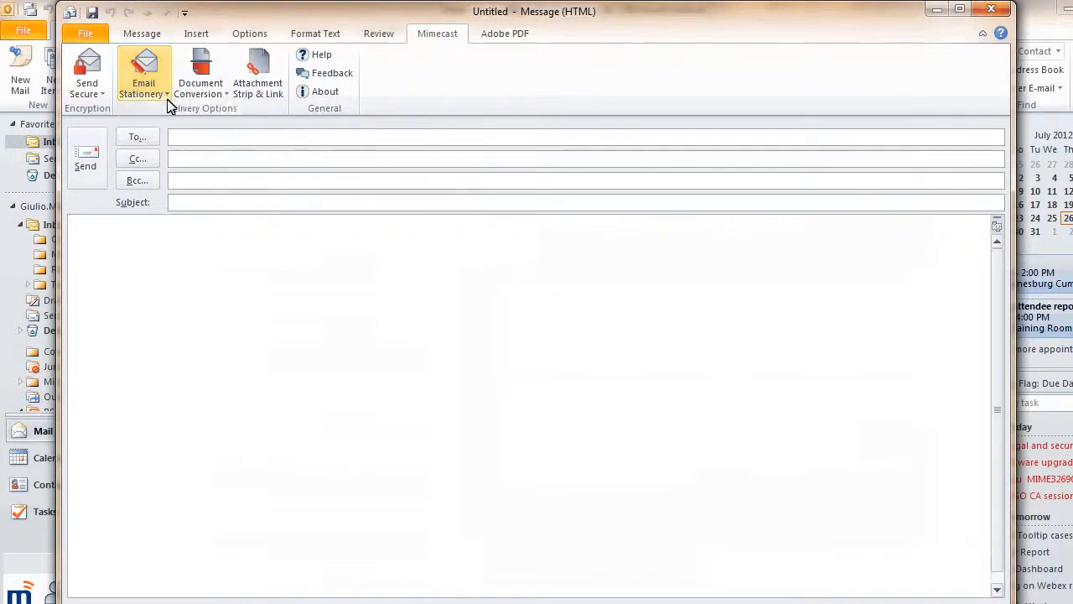
click(218, 97)
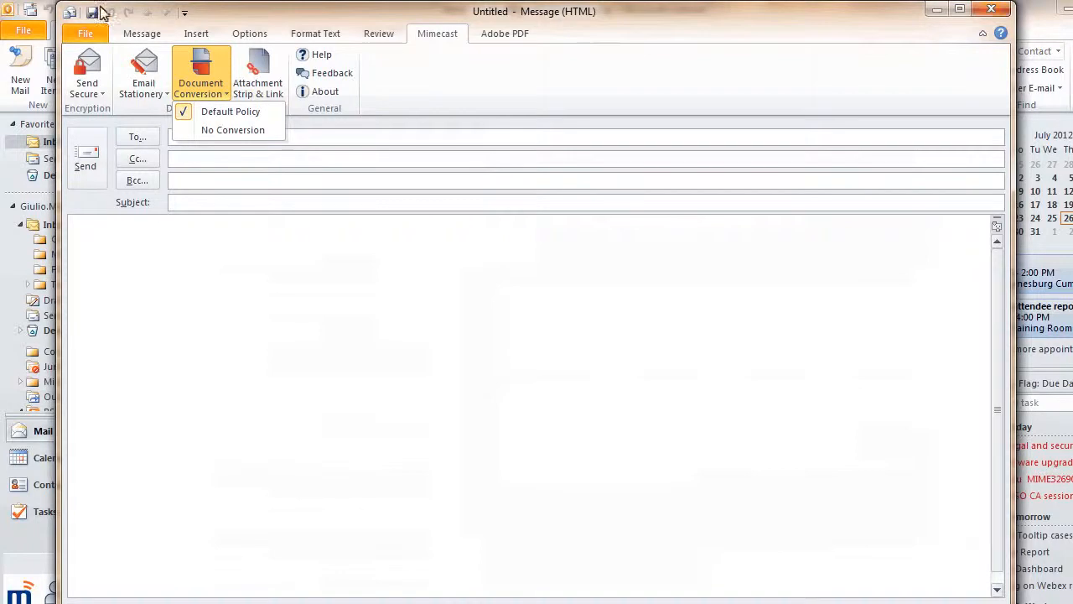
click(217, 97)
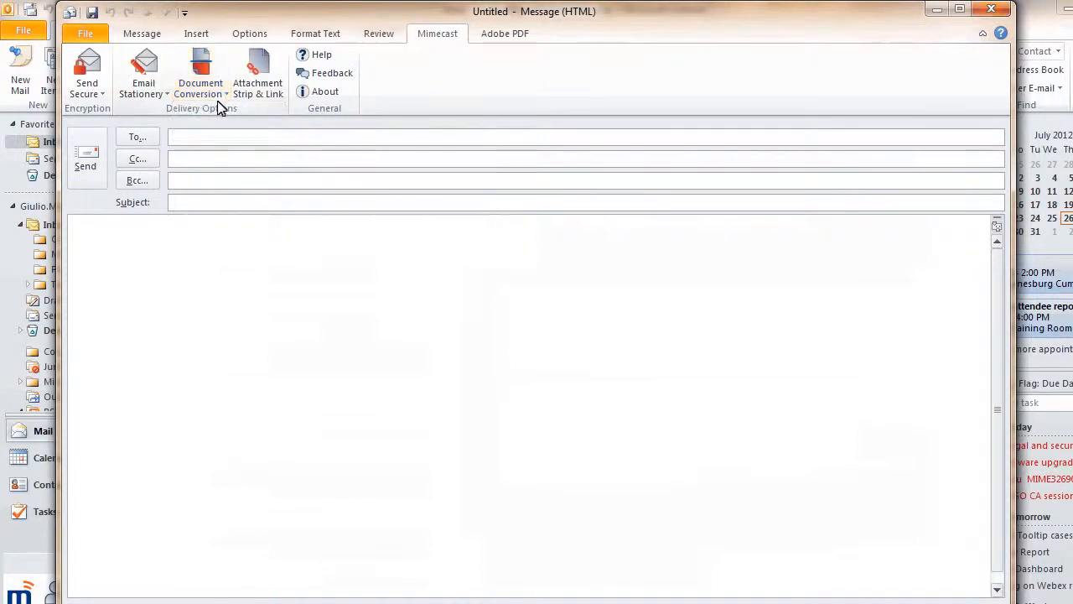
Turn on Attachment Strip & Link for the new message, and close the message to return to the mailbox.
click(282, 89)
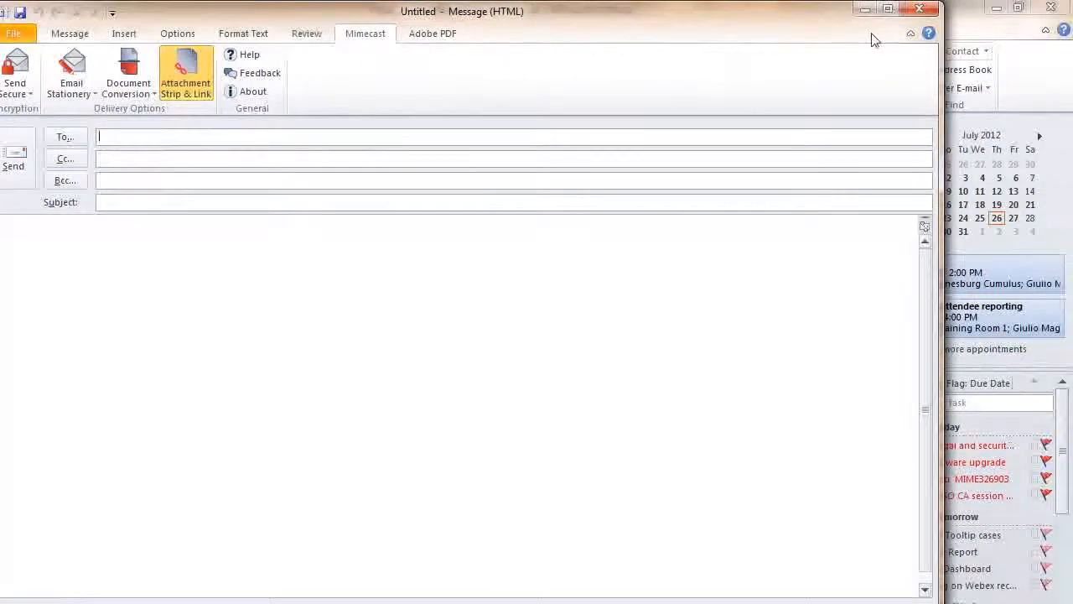
click(991, 8)
click(252, 248)
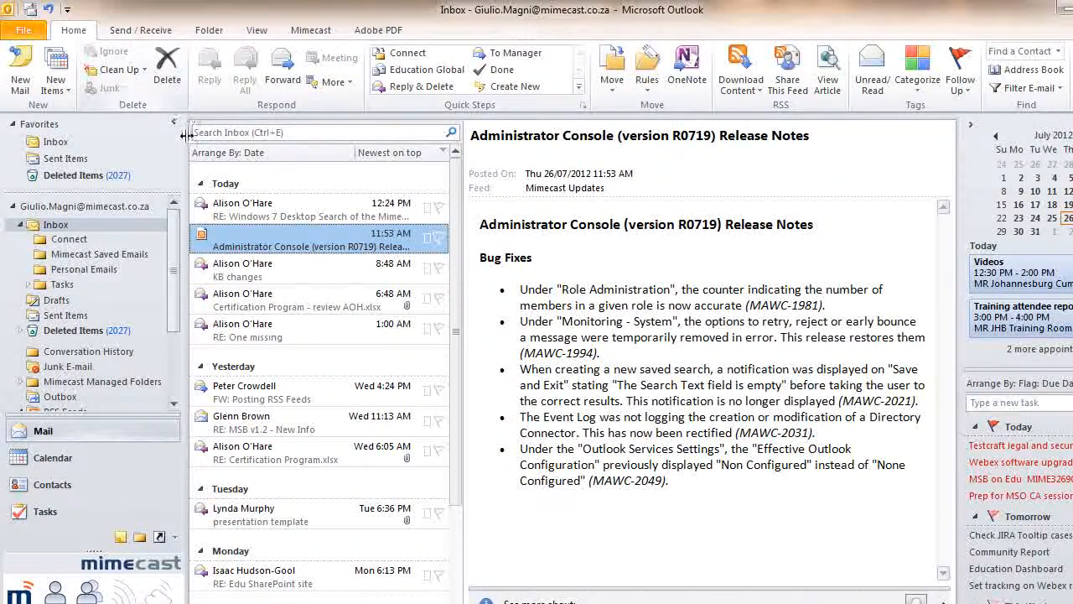
Expand the Mimecast Archive (MMS) store and its Inbox, and open the archived Connect folder.
drag(176, 224, 177, 319)
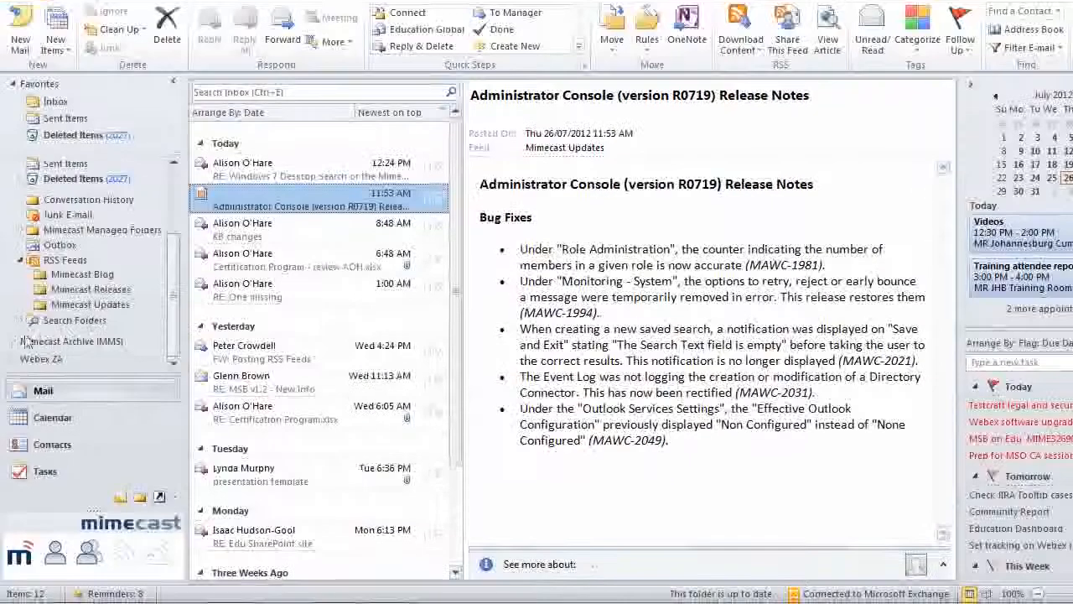
click(23, 340)
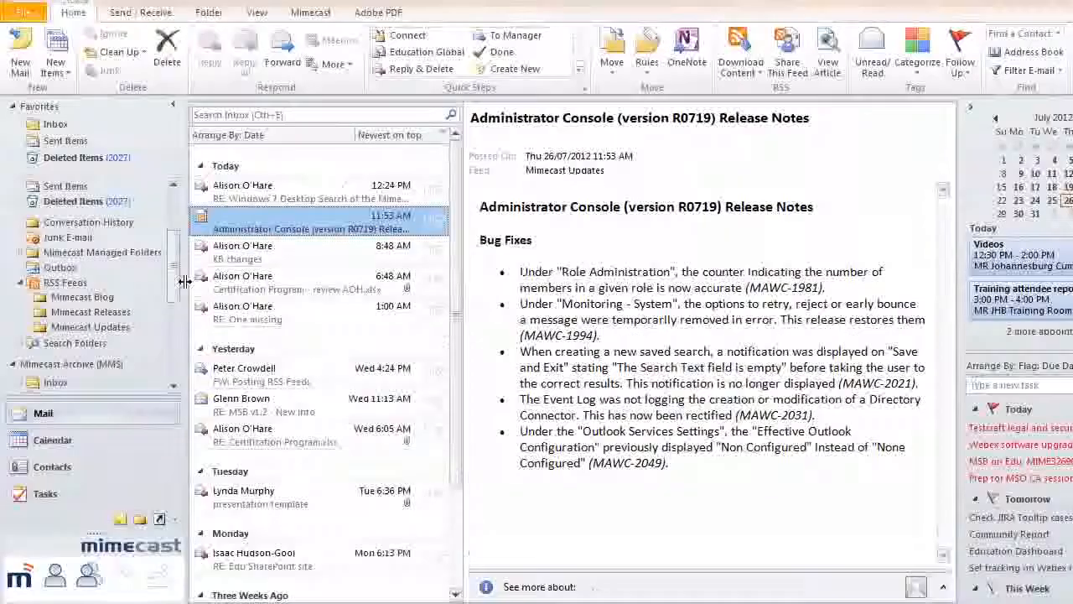
scroll(176, 303, down, 3)
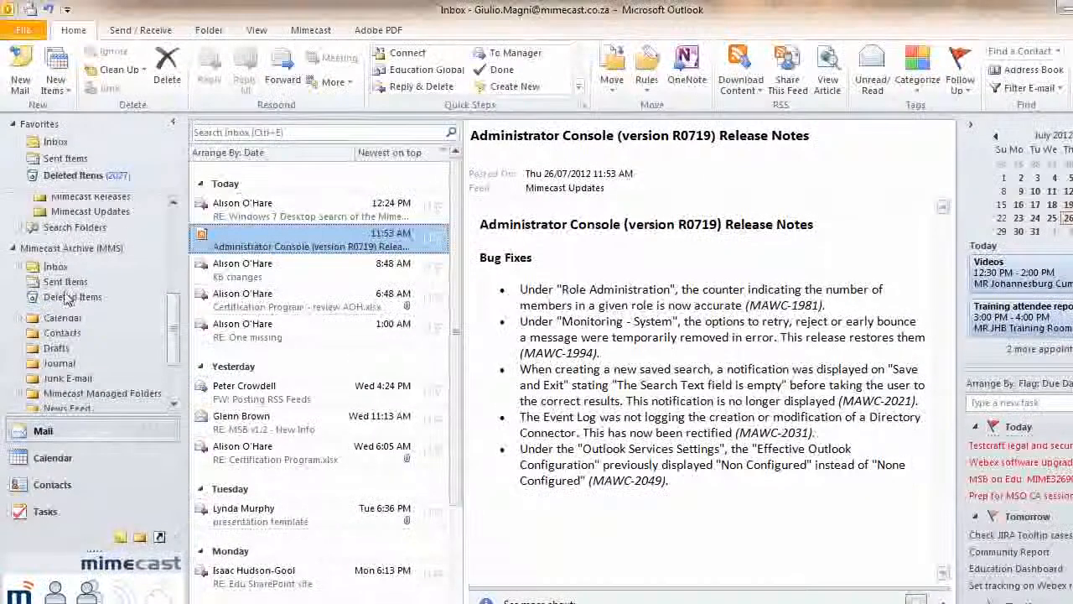
click(24, 268)
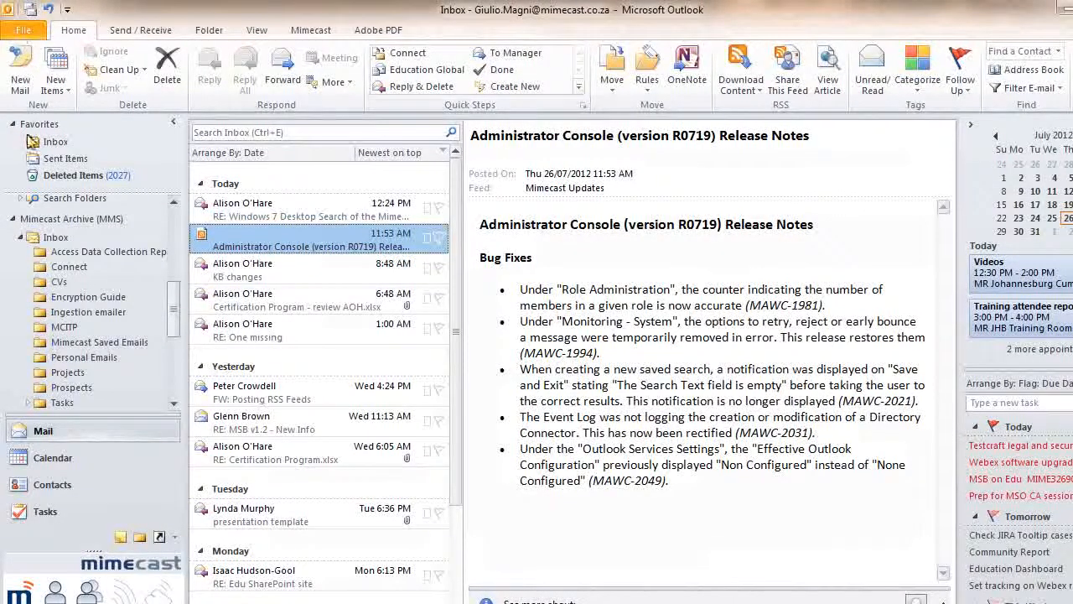
click(55, 269)
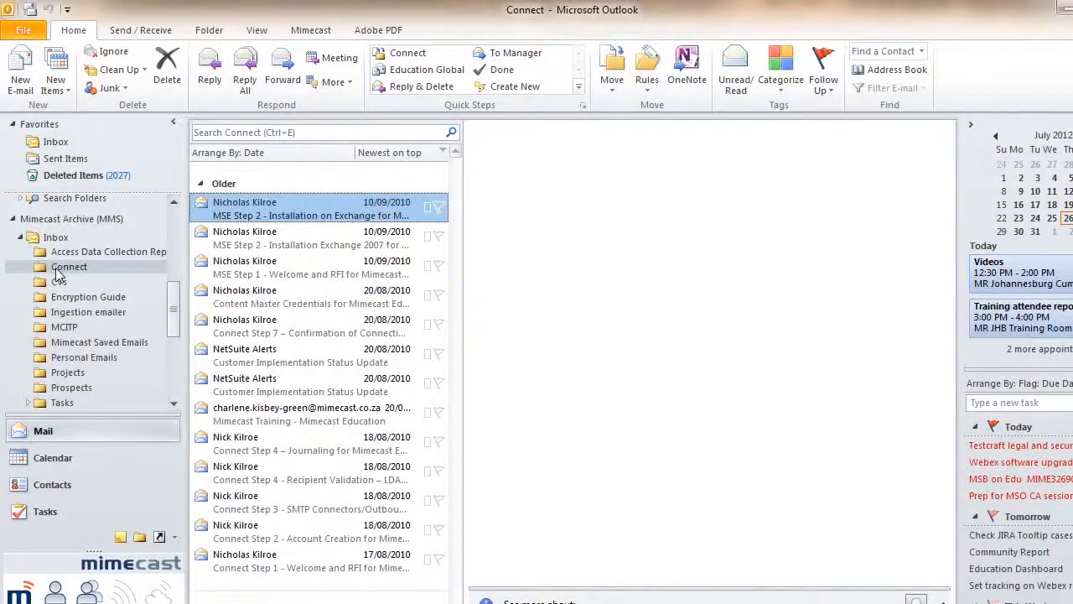
Collapse the Mimecast Archive (MMS) store and return to the primary mailbox's Inbox.
click(300, 37)
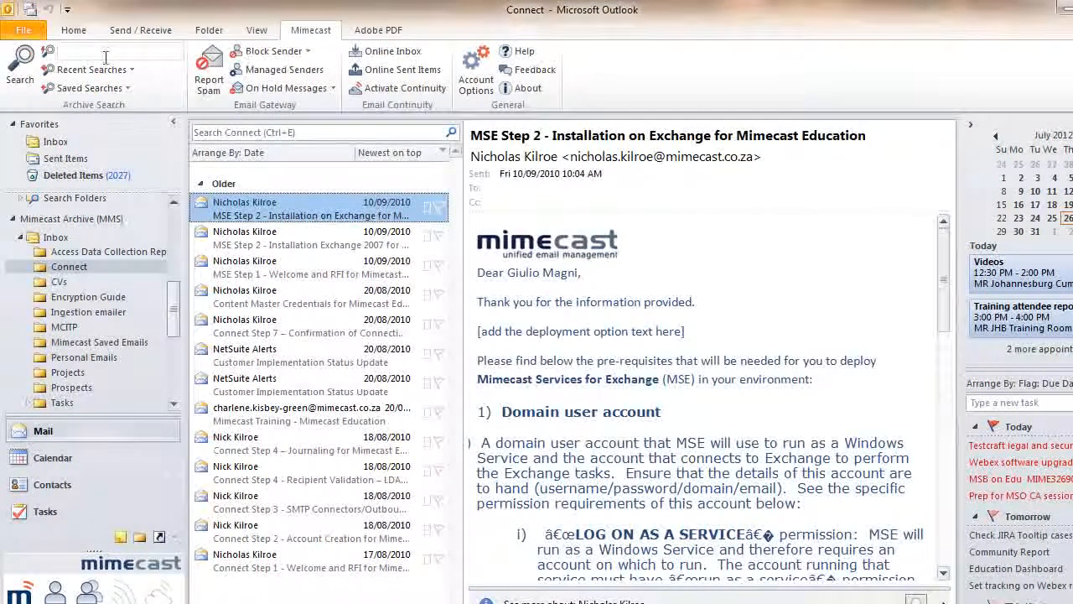
click(73, 31)
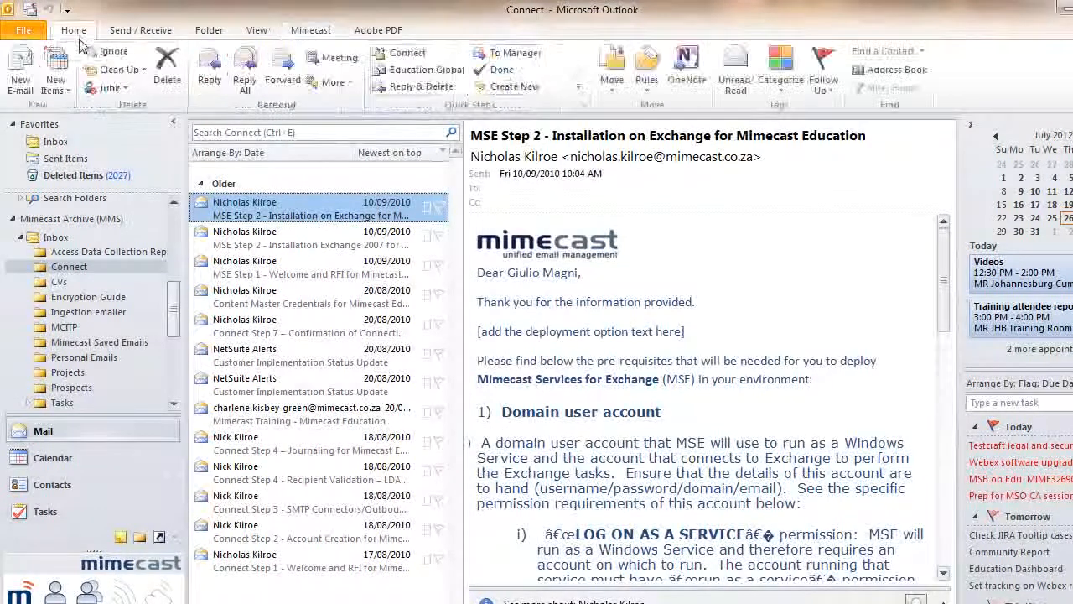
click(14, 219)
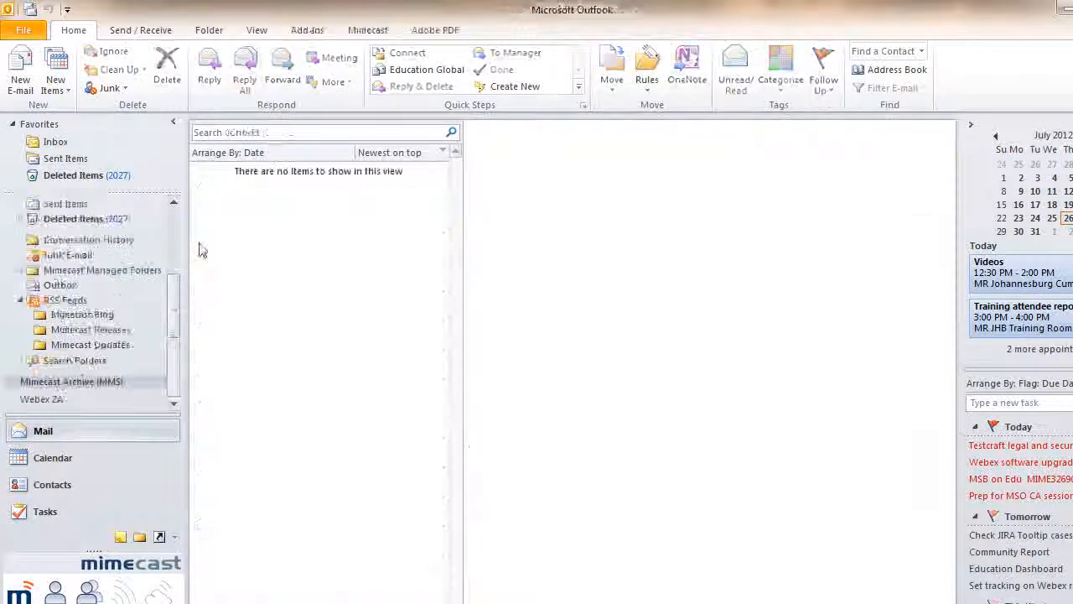
scroll(175, 206, up, 3)
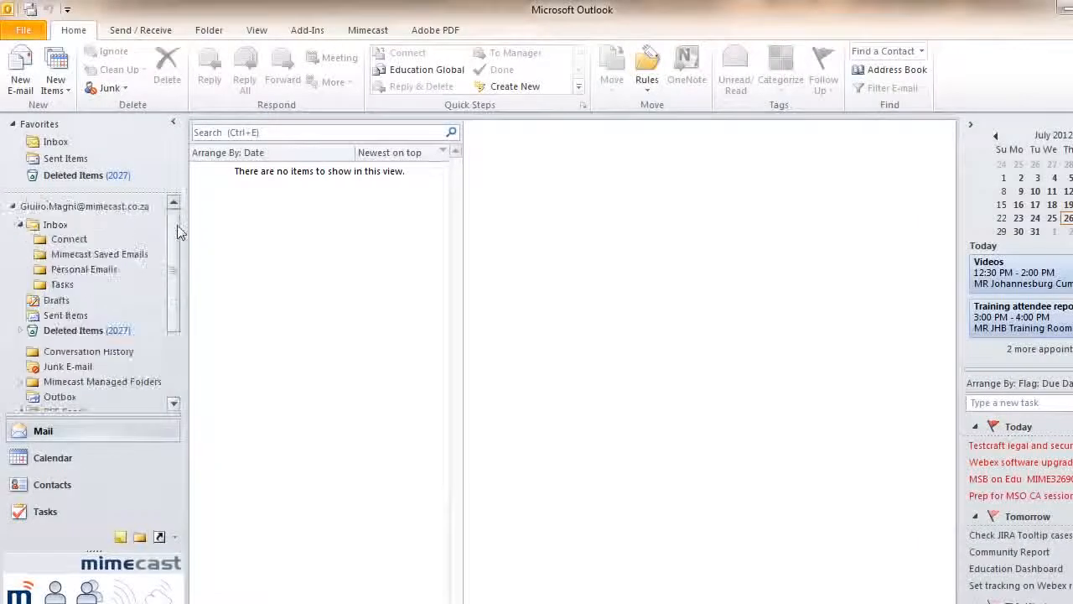
click(55, 225)
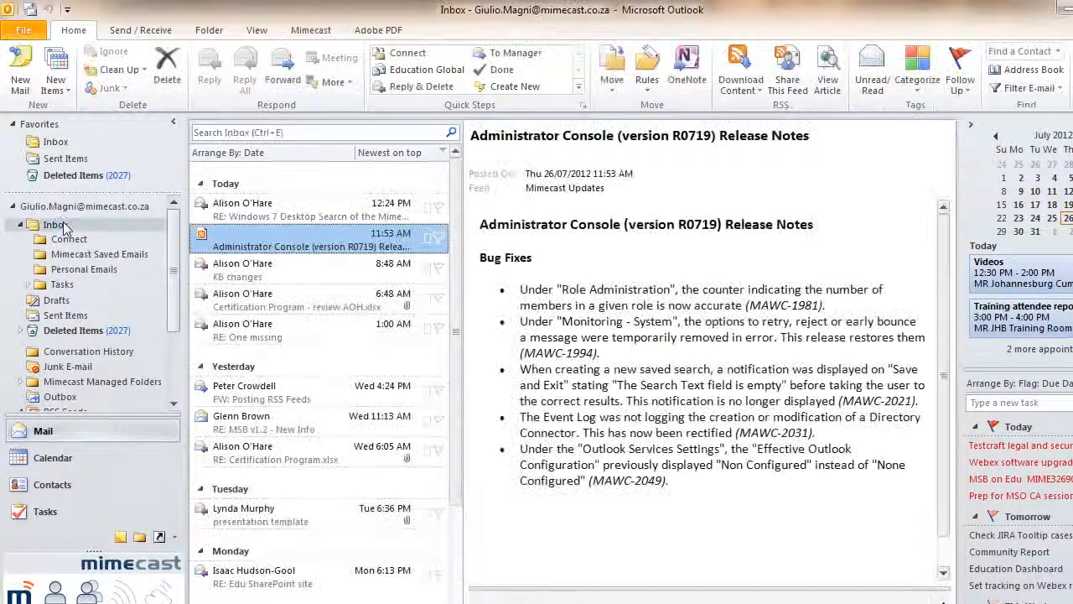